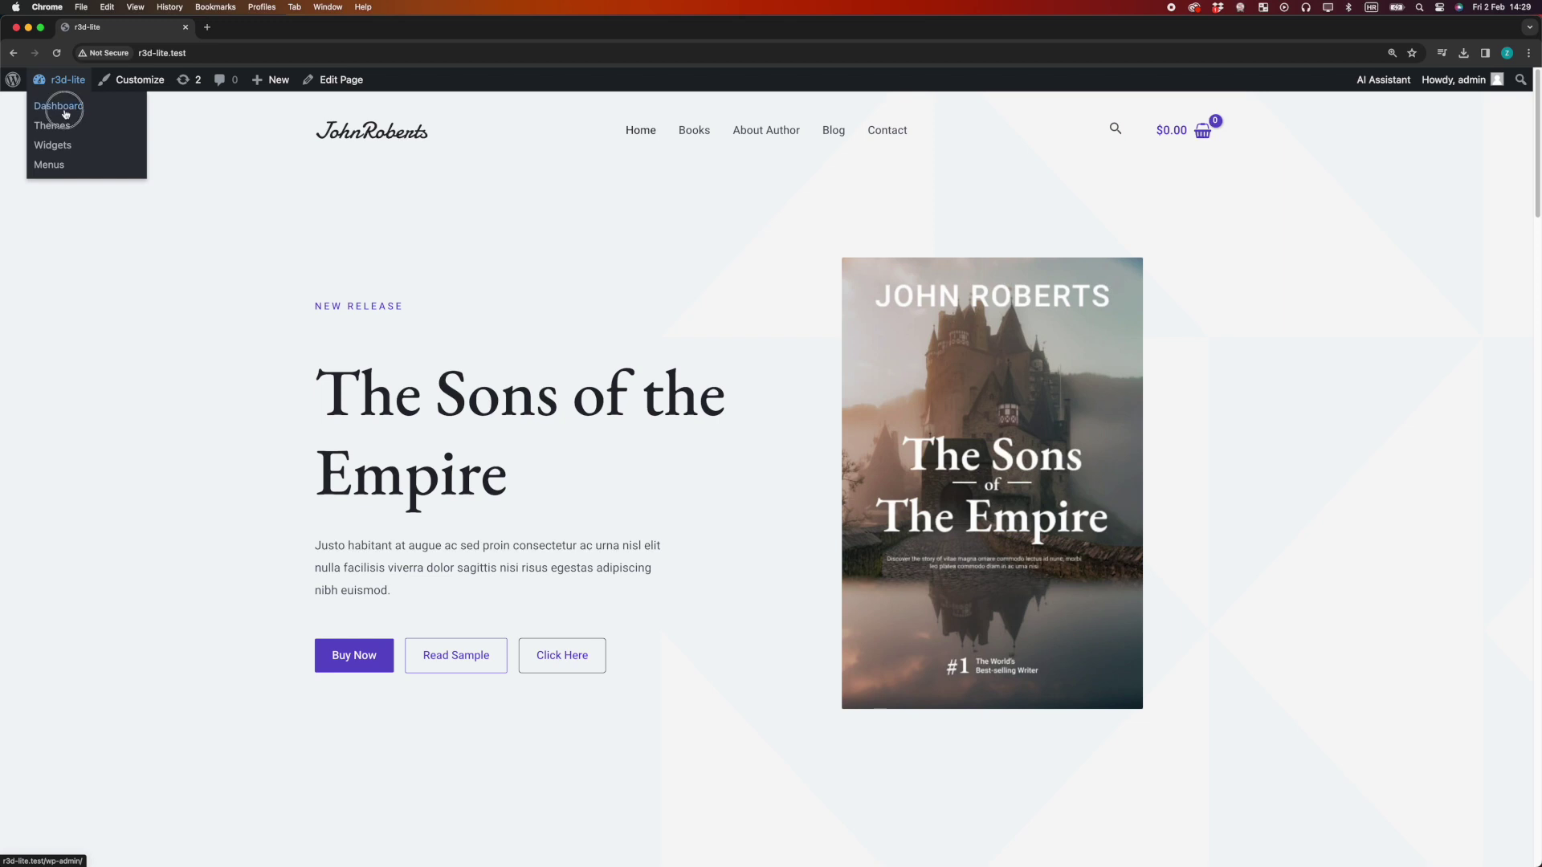
# Open the WordPress Dashboard from the site name menu in the admin bar
pyautogui.click(61, 108)
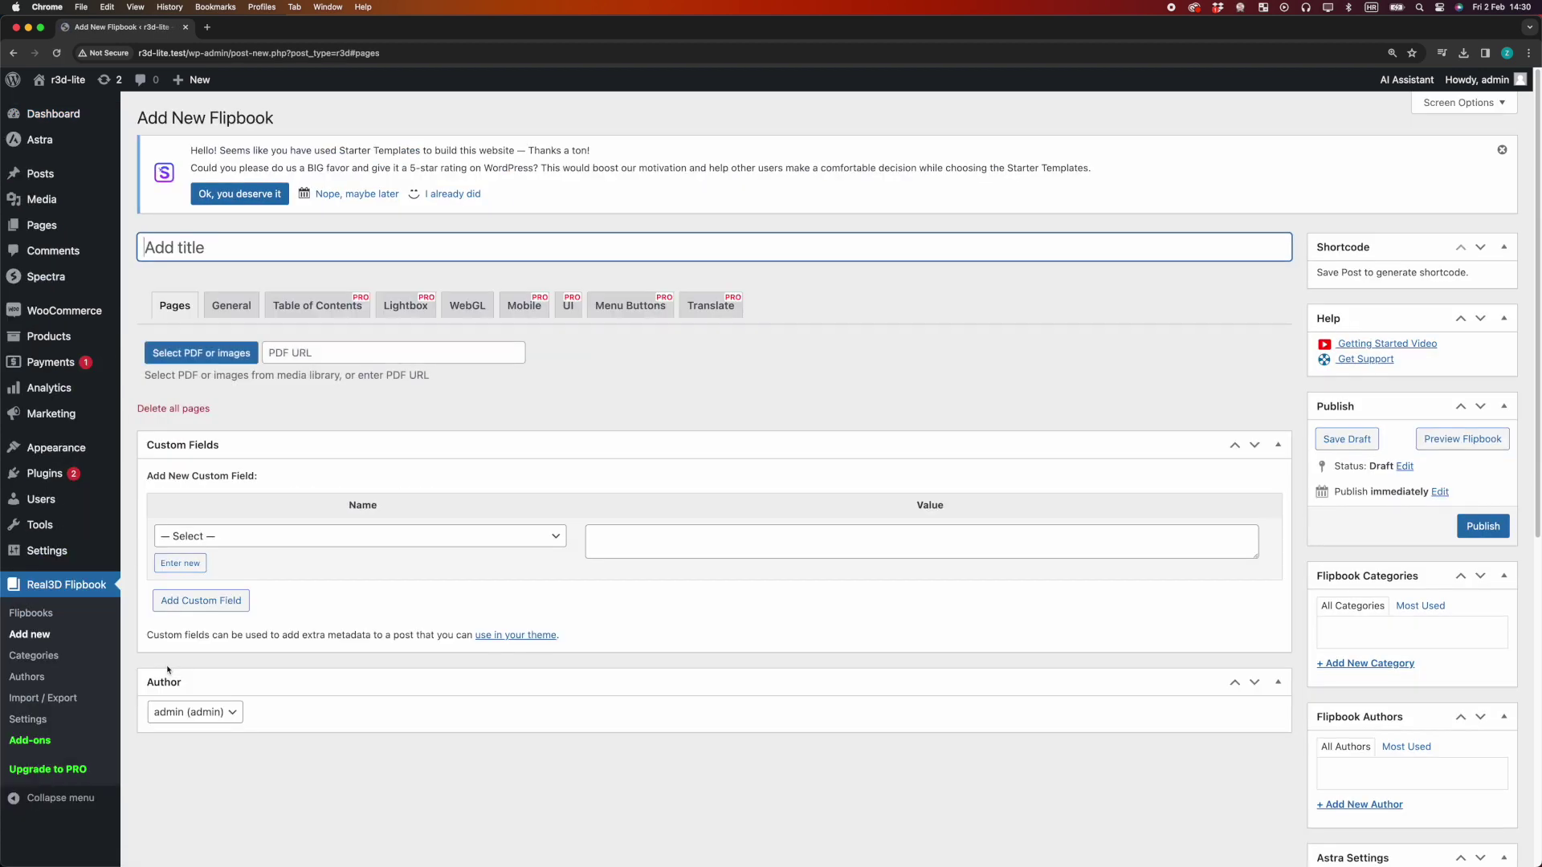
# Load Living-Design-A4-1.pdf from the media library into the new flipbook
pyautogui.click(224, 352)
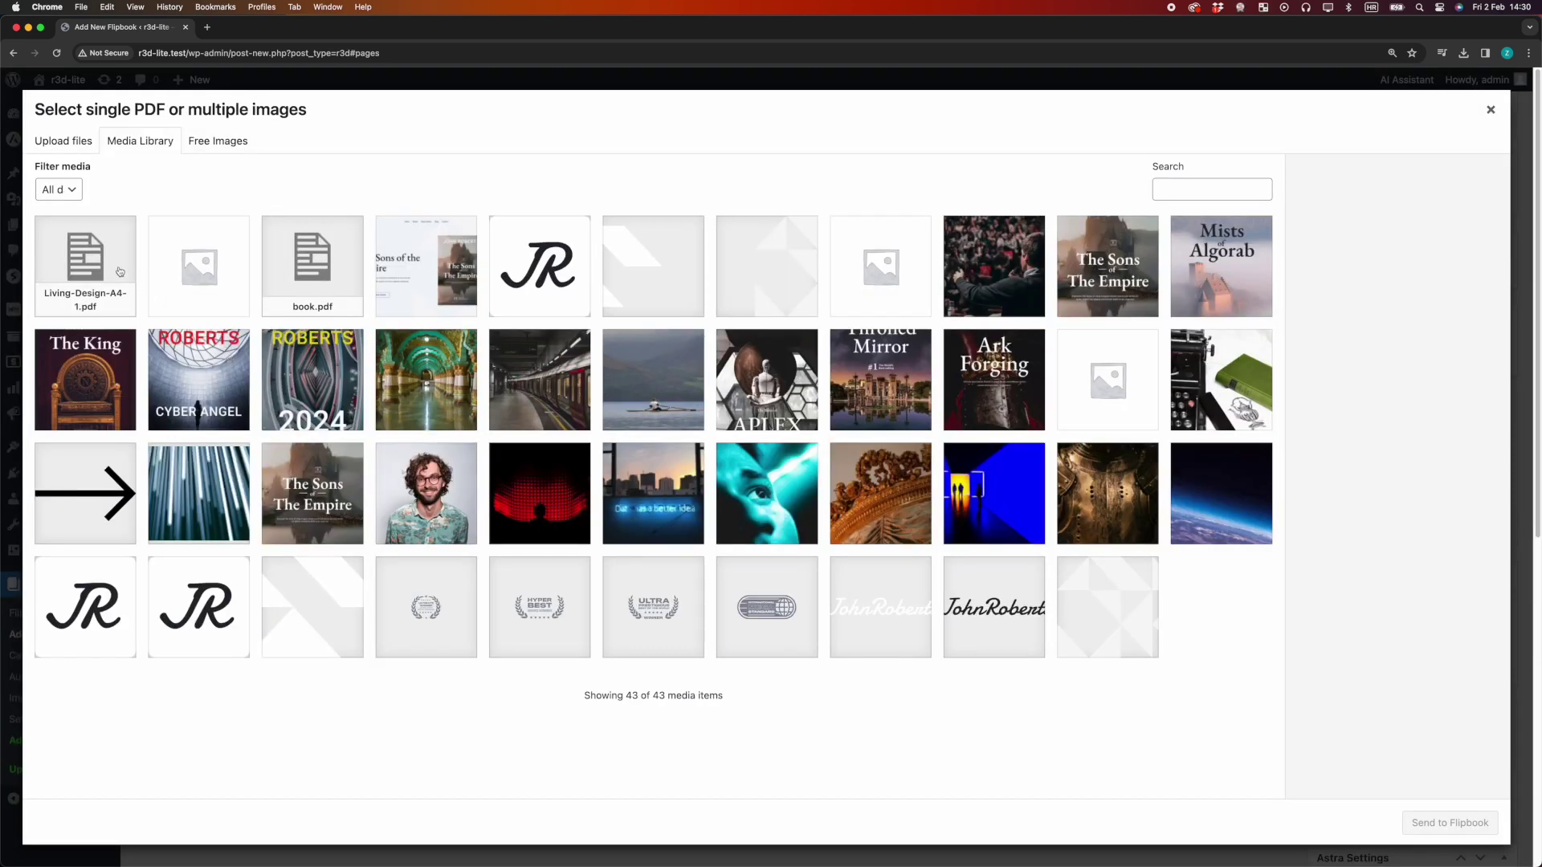
pyautogui.click(119, 272)
pyautogui.click(1411, 823)
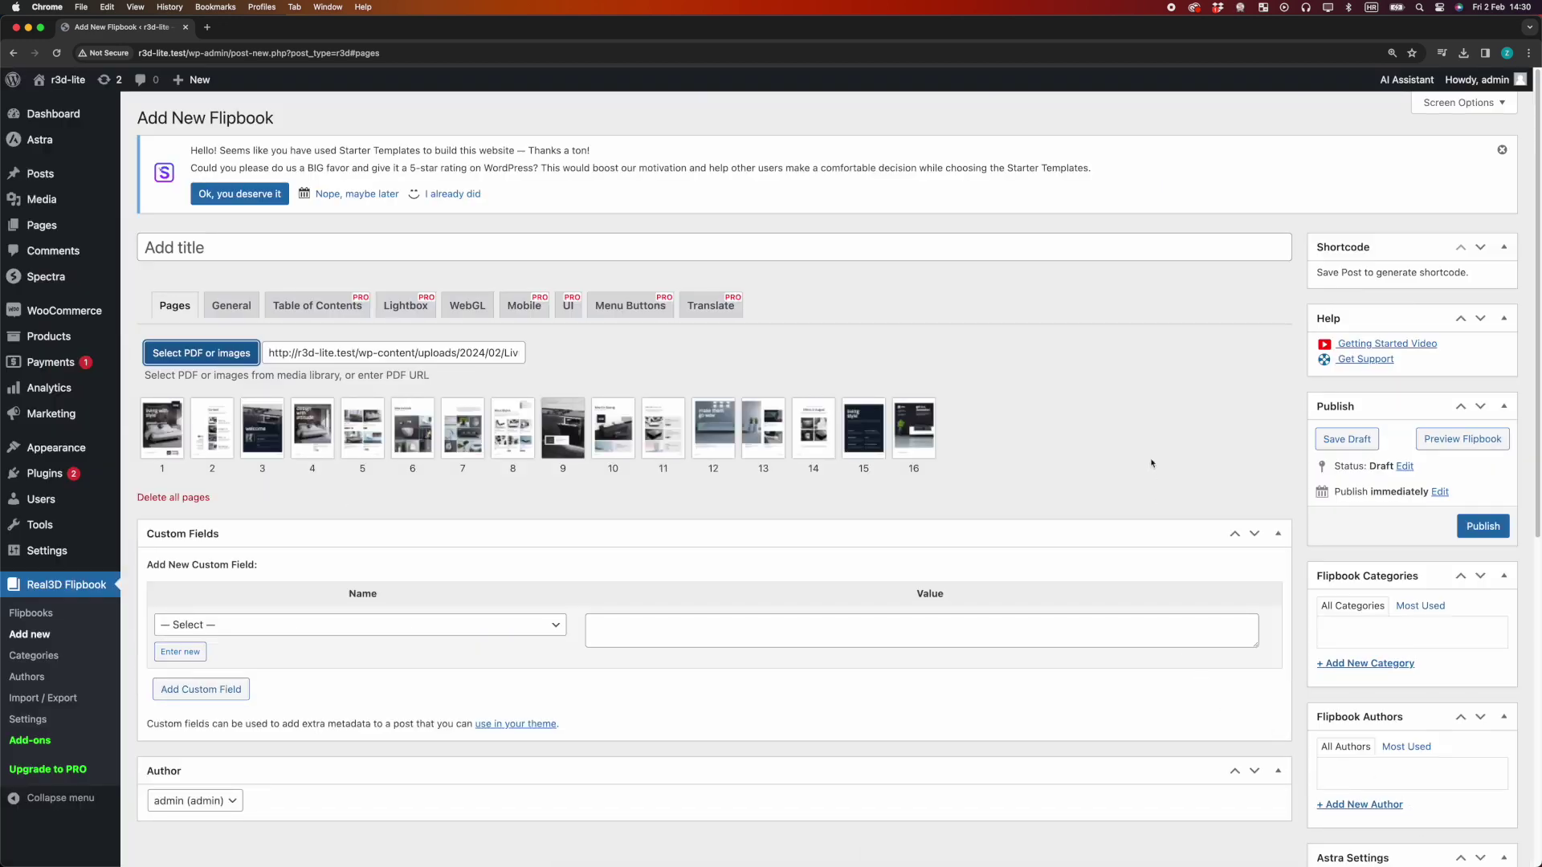
# Preview the flipbook and flip through its first few spreads
pyautogui.click(1453, 437)
pyautogui.moveTo(940, 427); pyautogui.dragTo(469, 451)
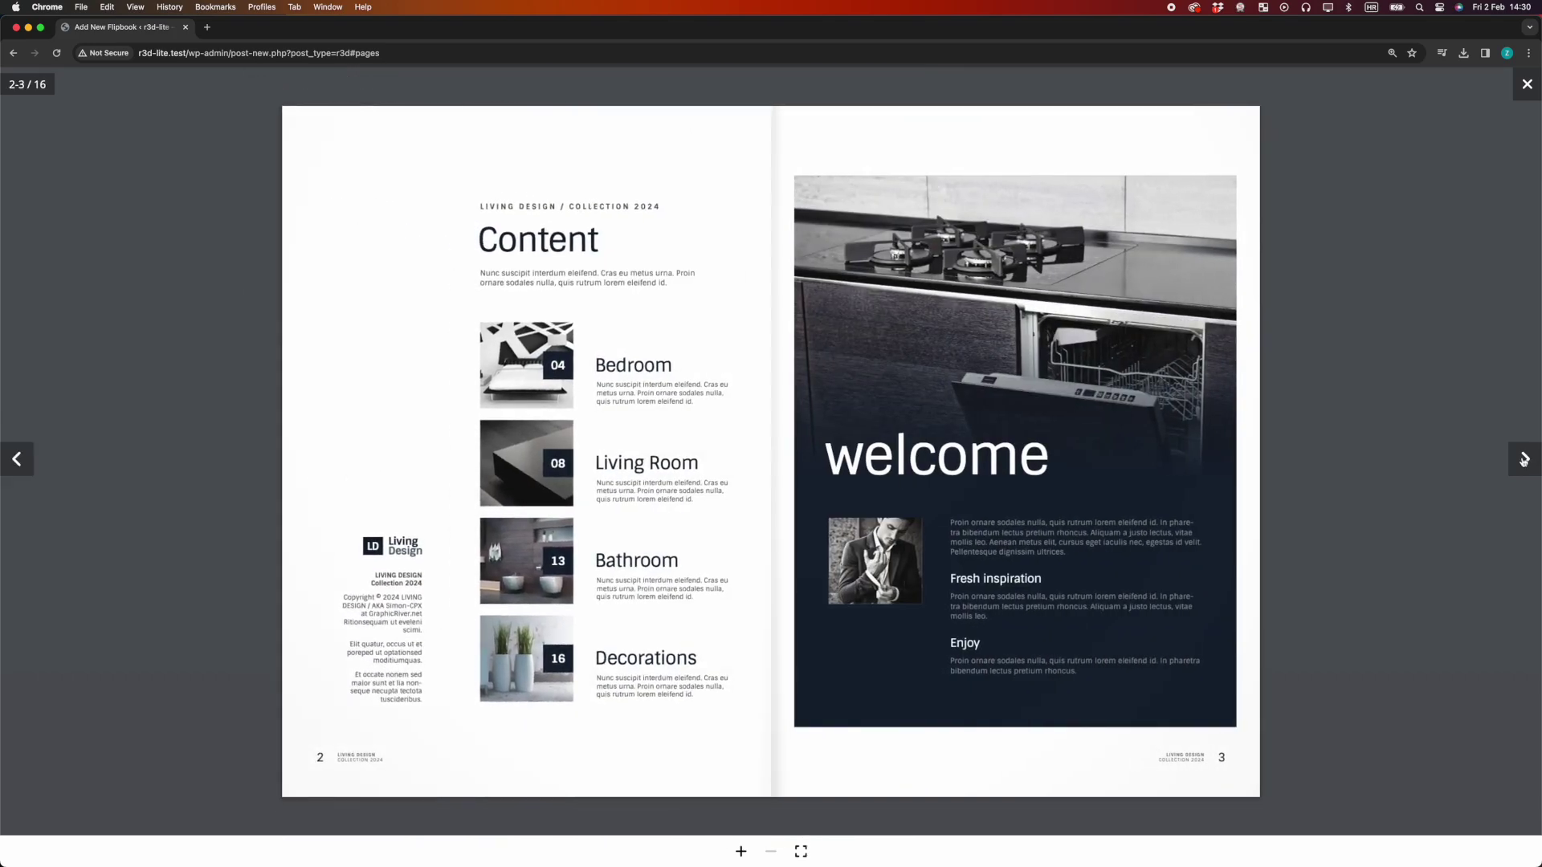
pyautogui.click(1524, 457)
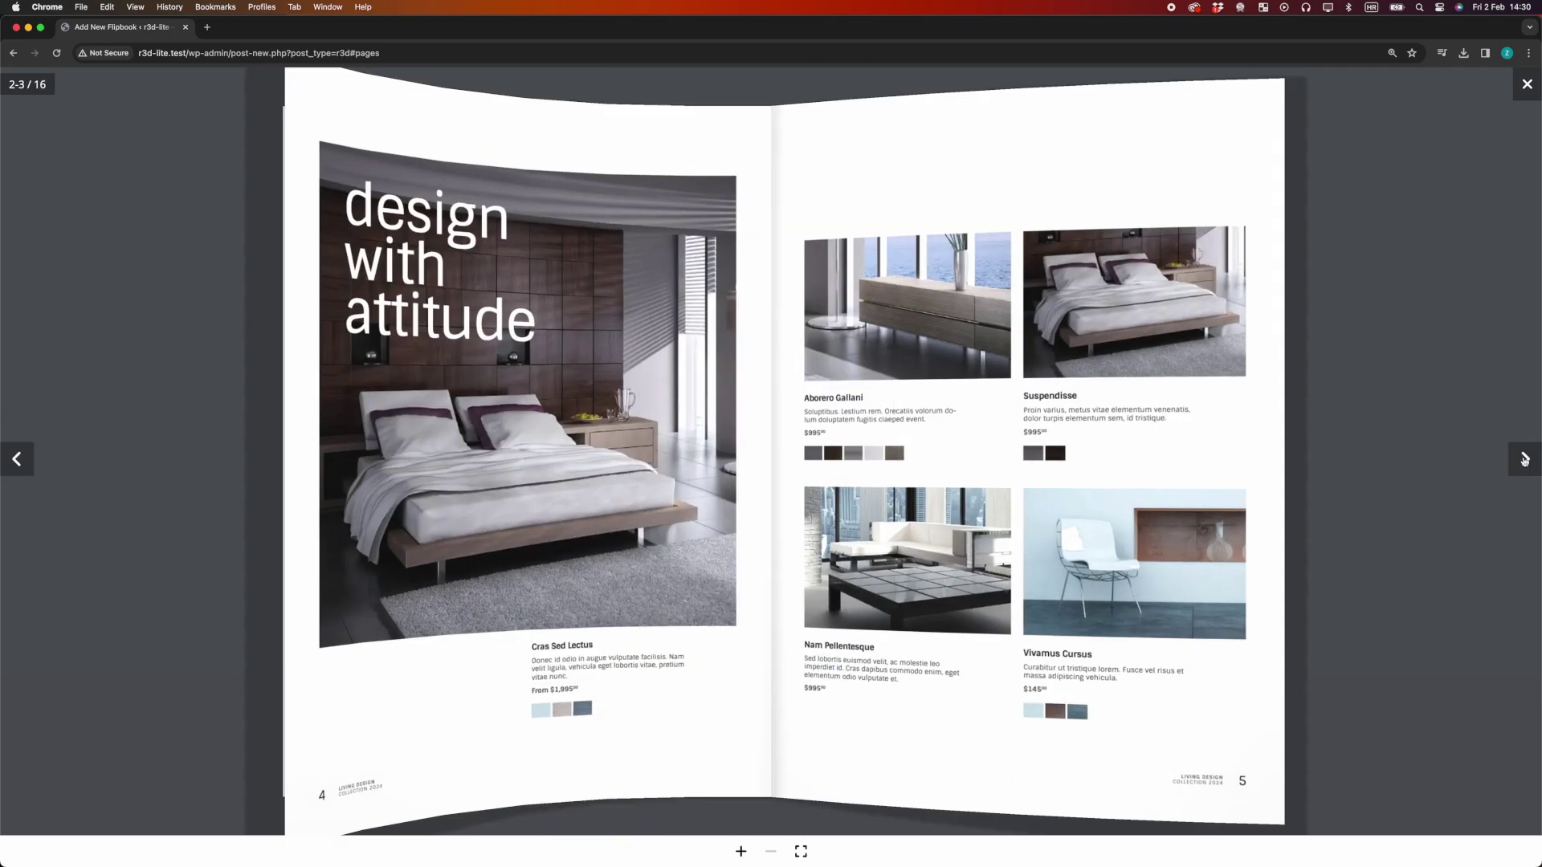
pyautogui.click(1523, 458)
# Close the preview, title the flipbook 'book 1', publish it and view its page
pyautogui.click(1527, 84)
pyautogui.moveTo(1485, 80)
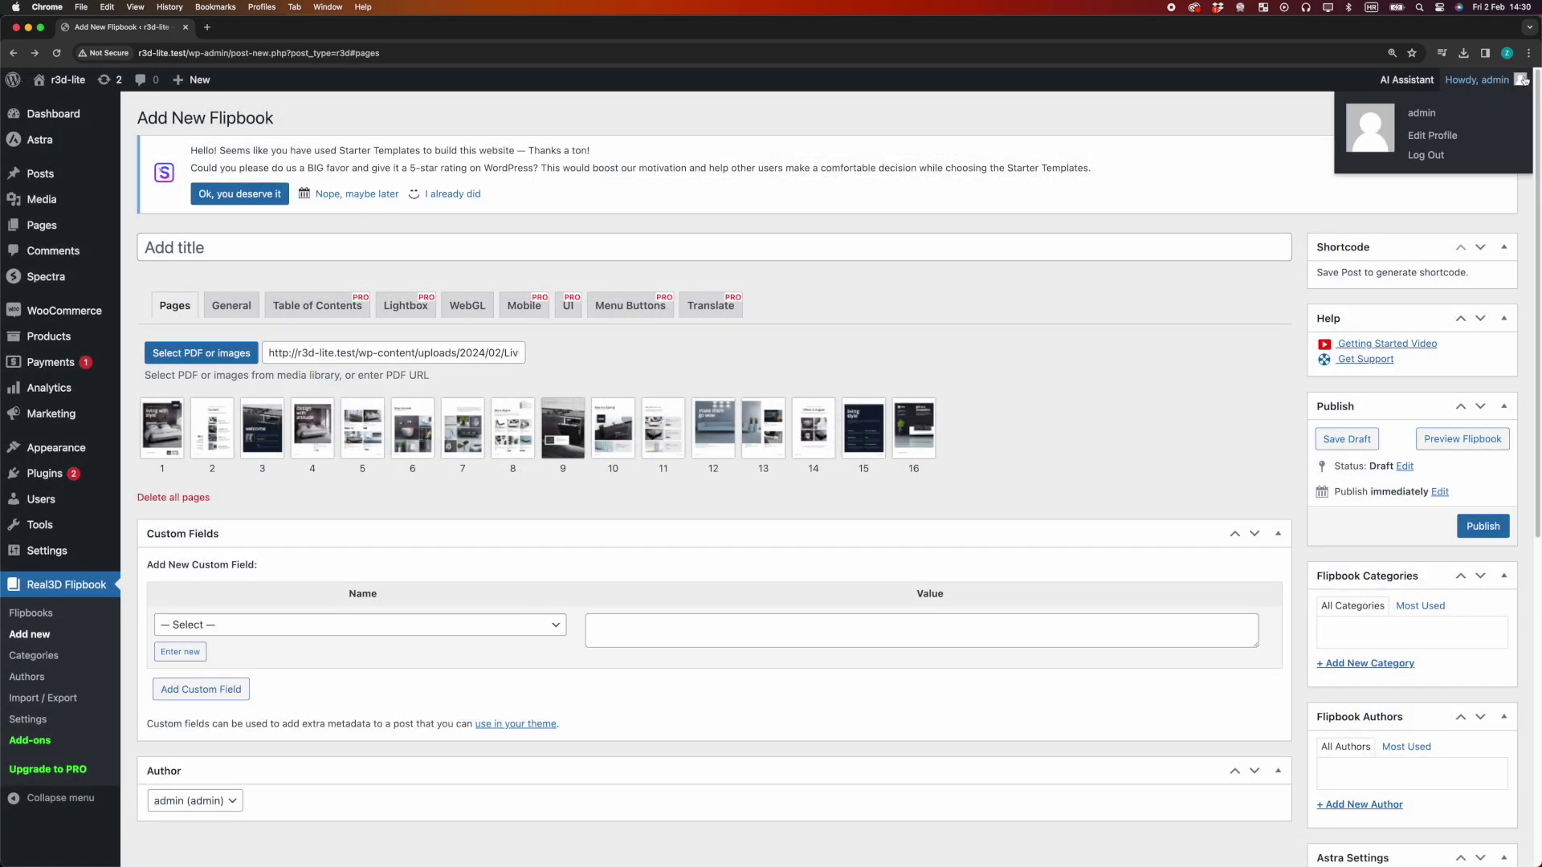
pyautogui.click(904, 256)
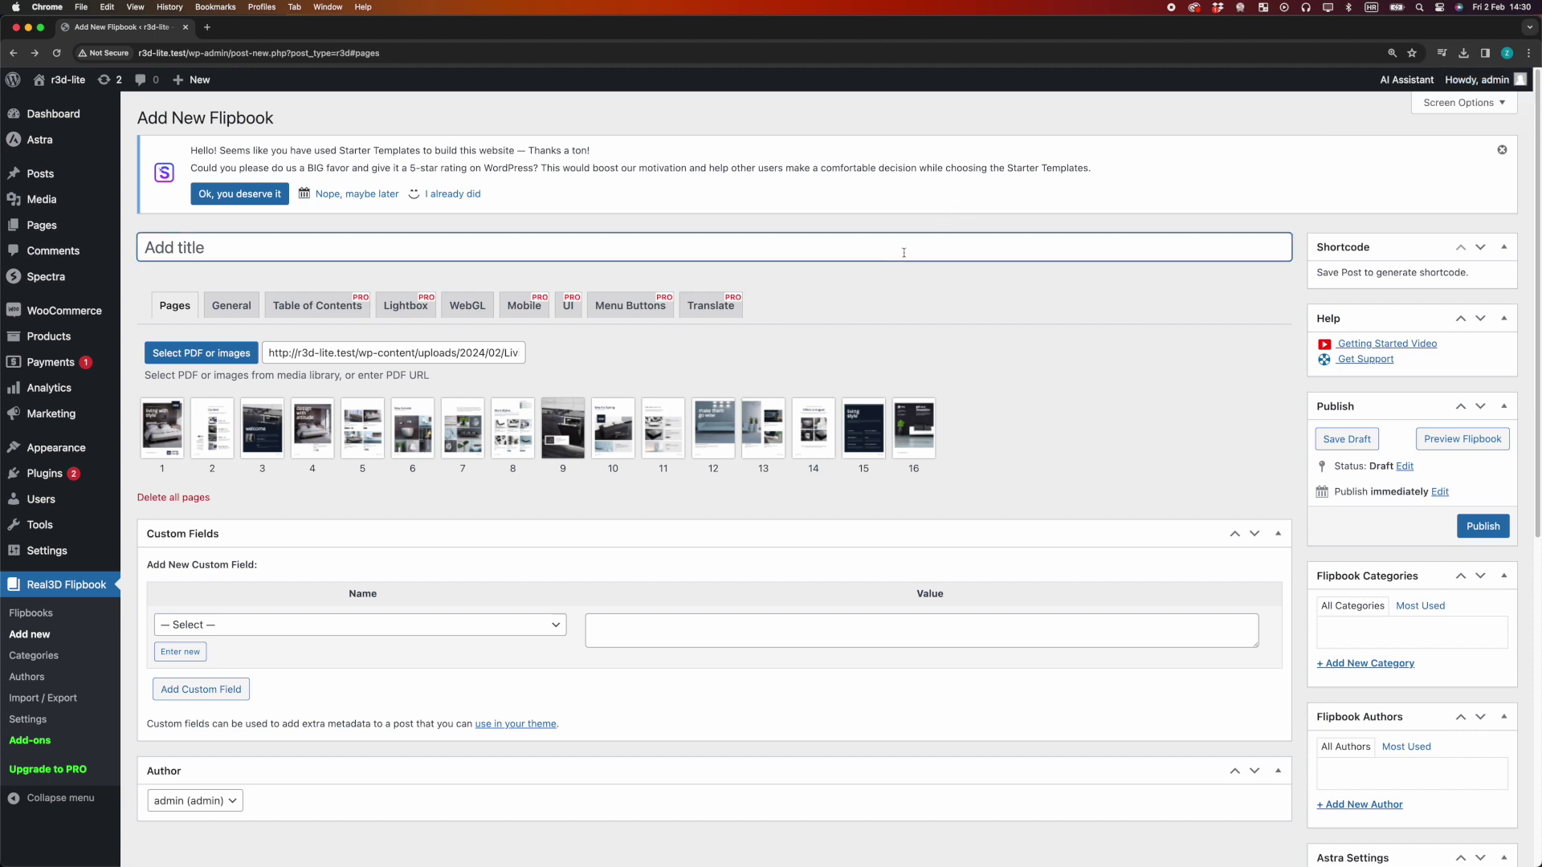
pyautogui.write('book 1')
pyautogui.click(1482, 526)
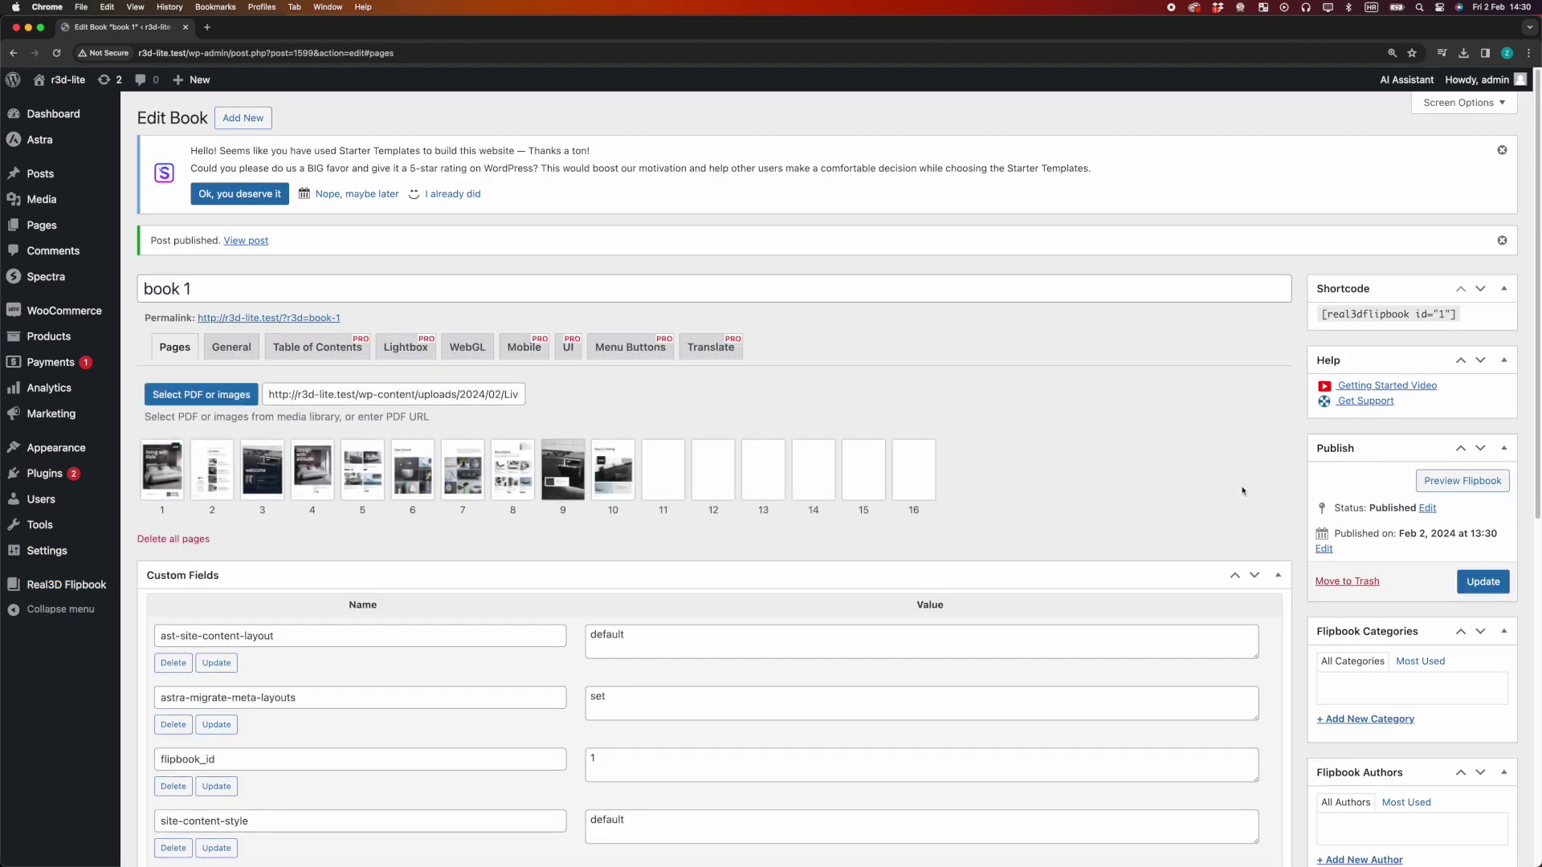
pyautogui.click(320, 318)
pyautogui.moveTo(788, 279); pyautogui.dragTo(541, 379)
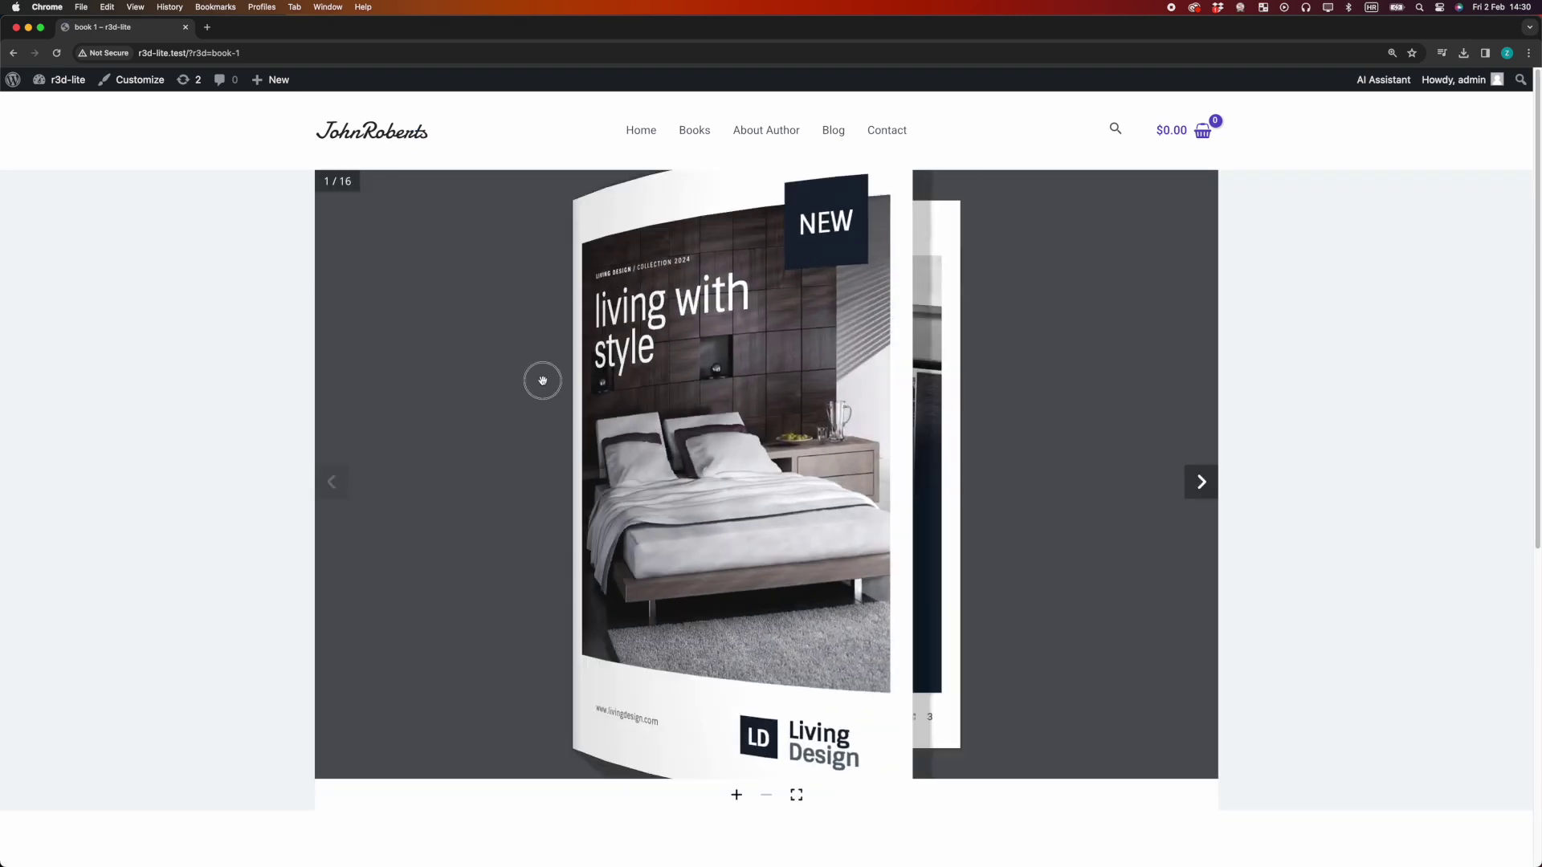
pyautogui.click(728, 396)
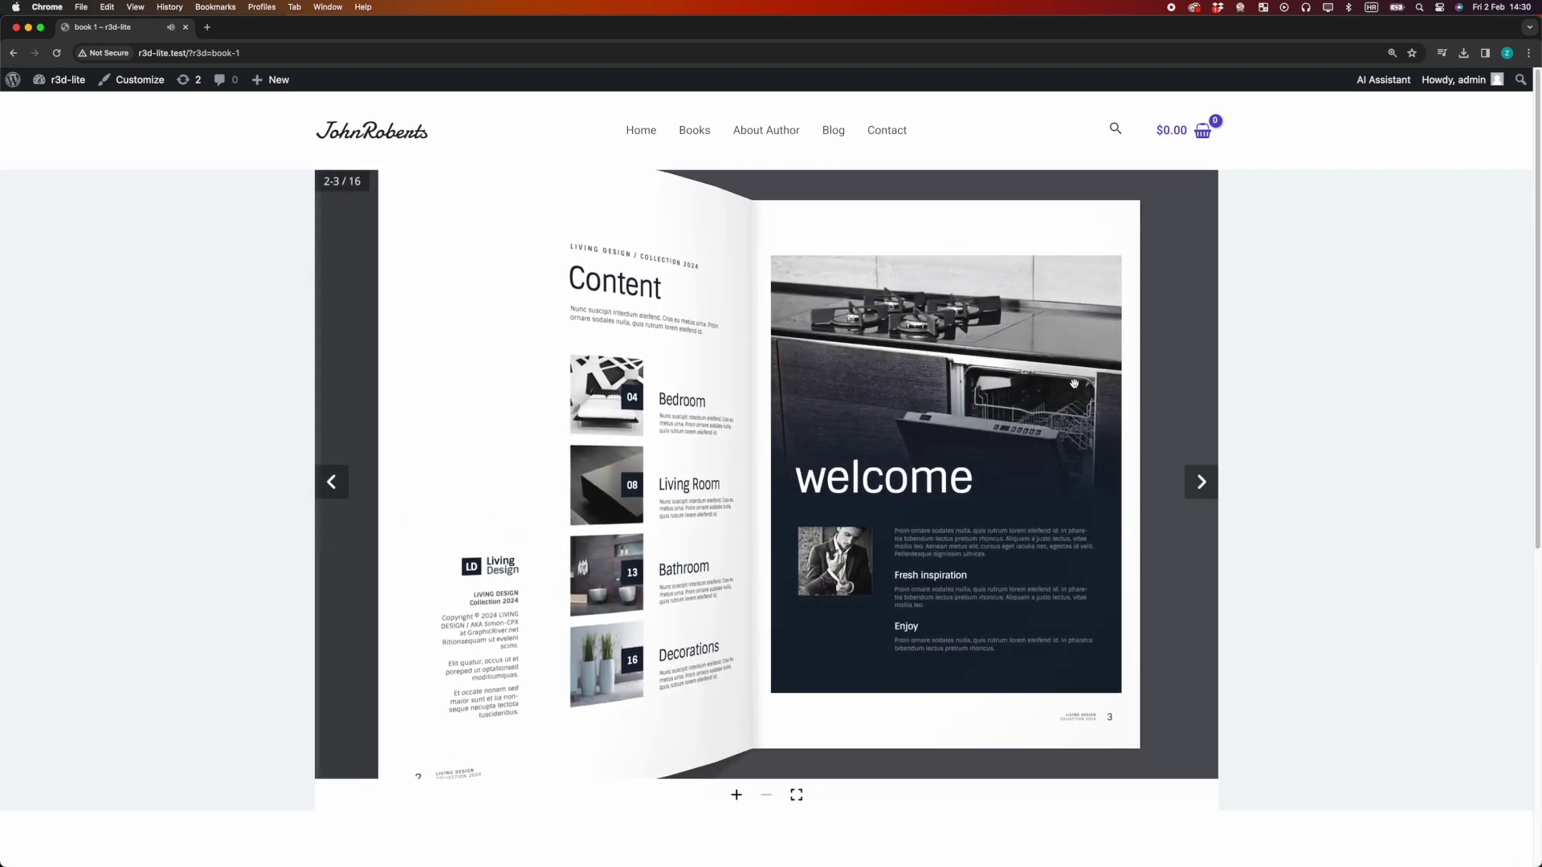
pyautogui.click(13, 54)
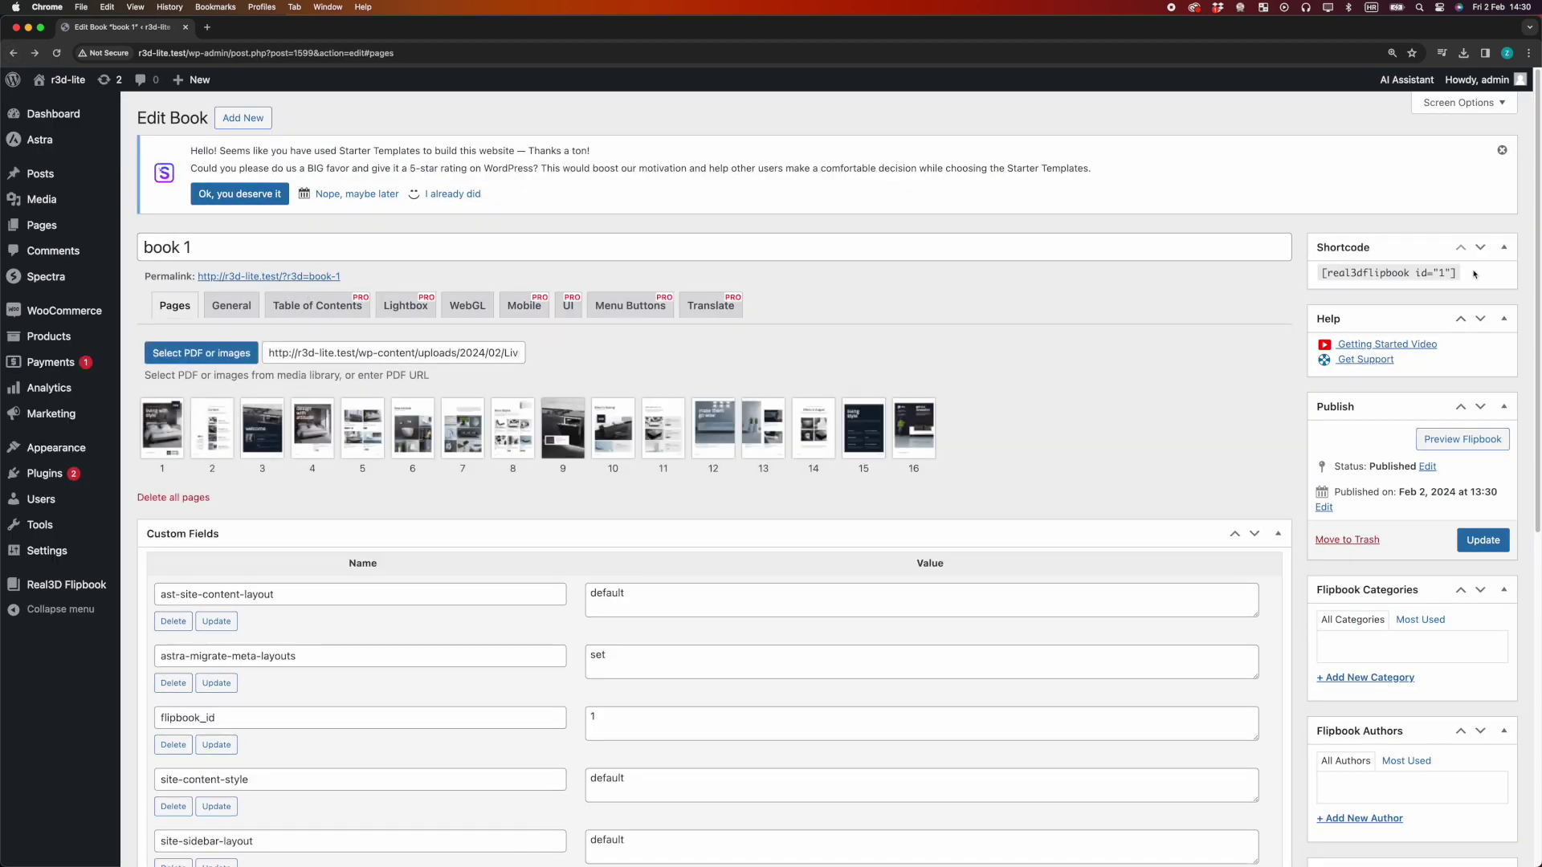
# Copy book 1's shortcode and open the Home page in the editor
pyautogui.moveTo(1467, 272); pyautogui.dragTo(1314, 272)
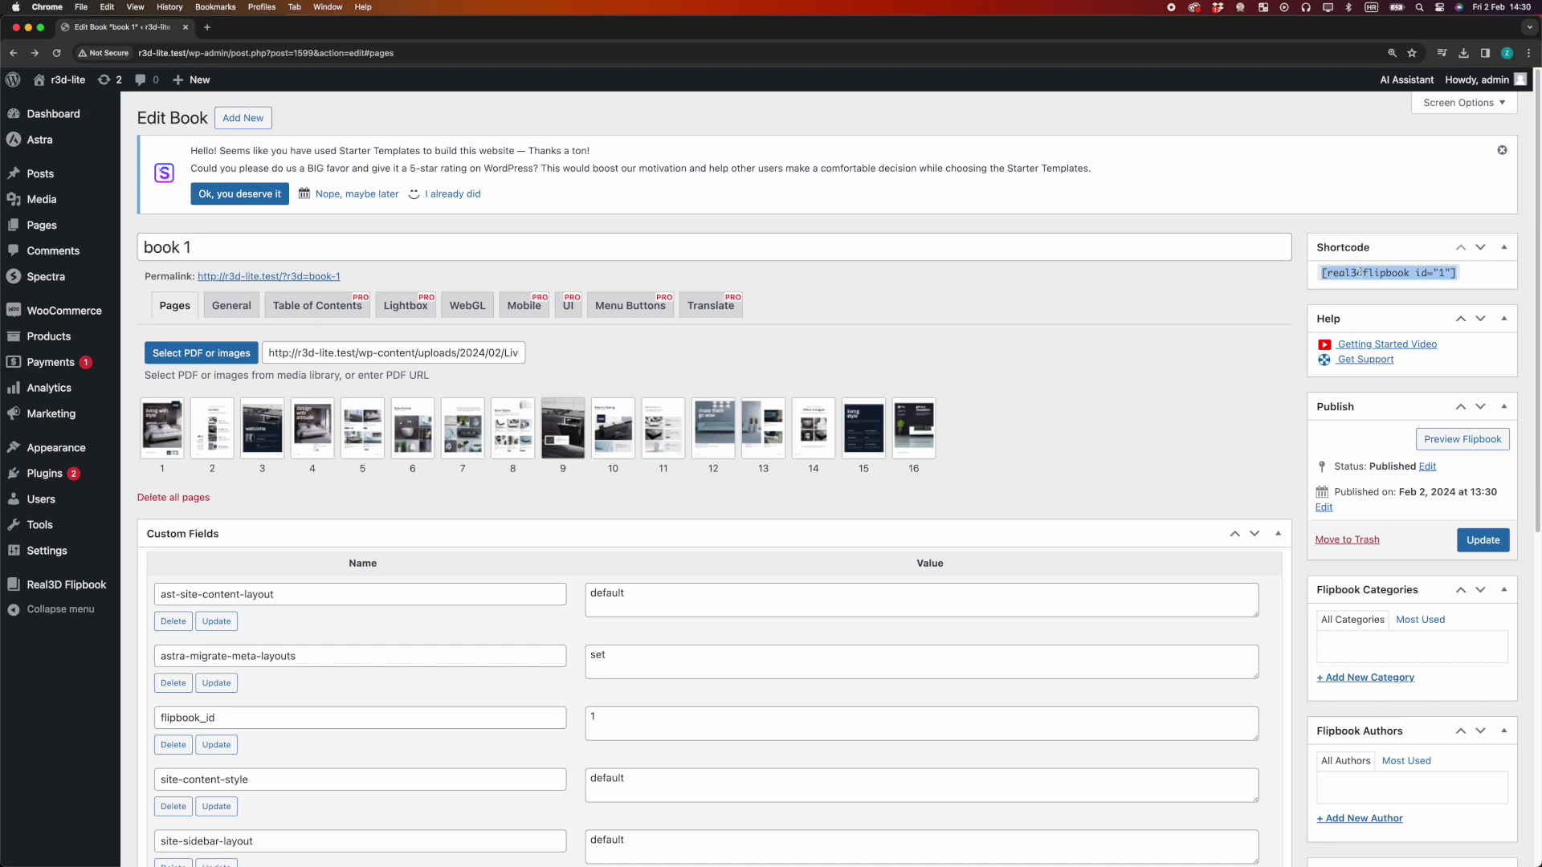
pyautogui.rightClick(1360, 272)
pyautogui.click(1275, 297)
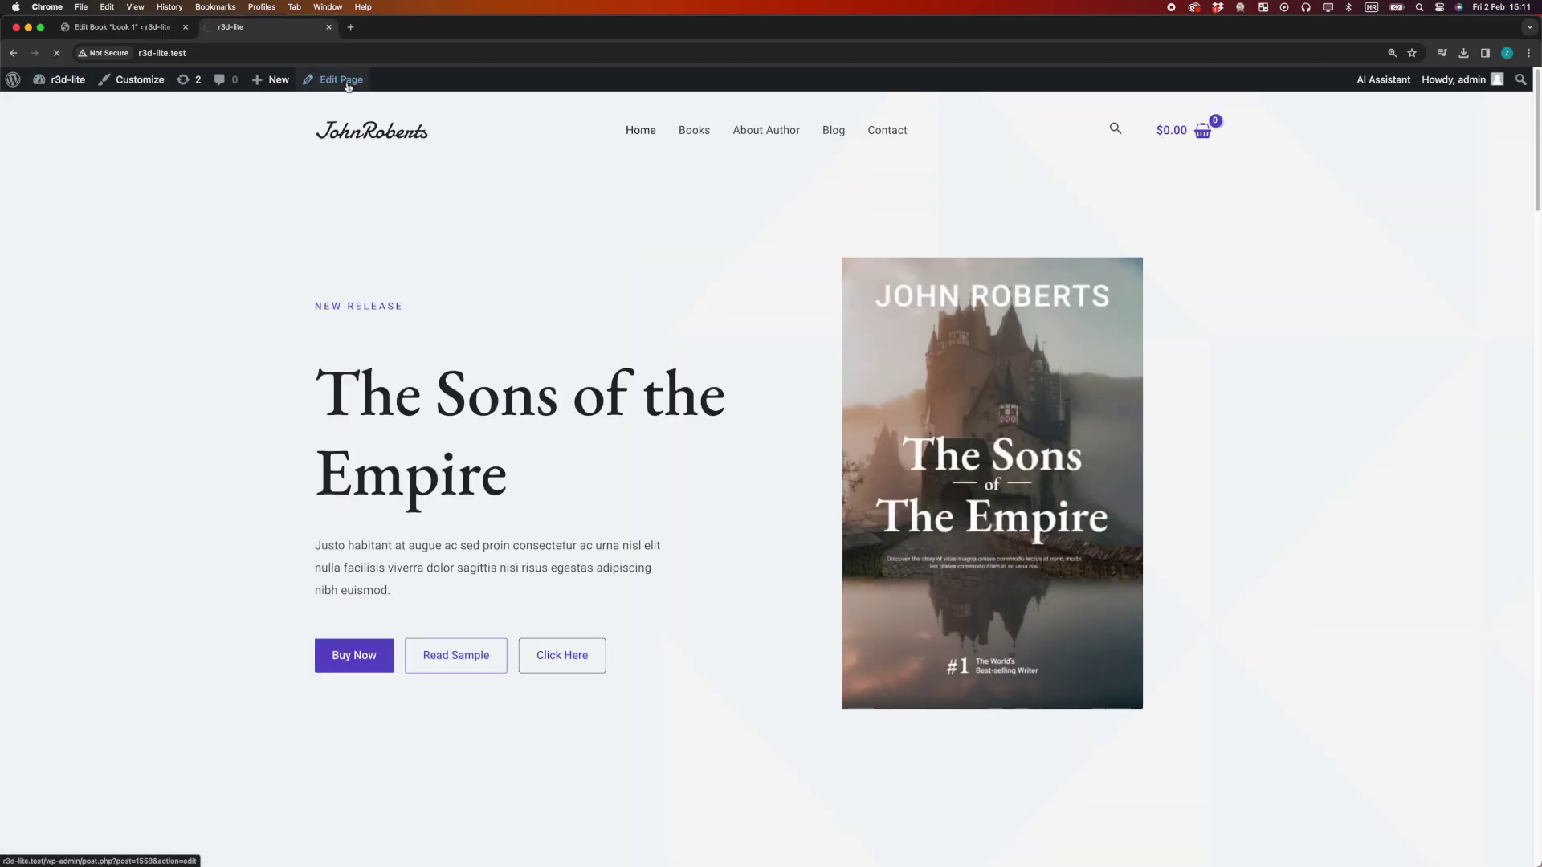
pyautogui.click(347, 86)
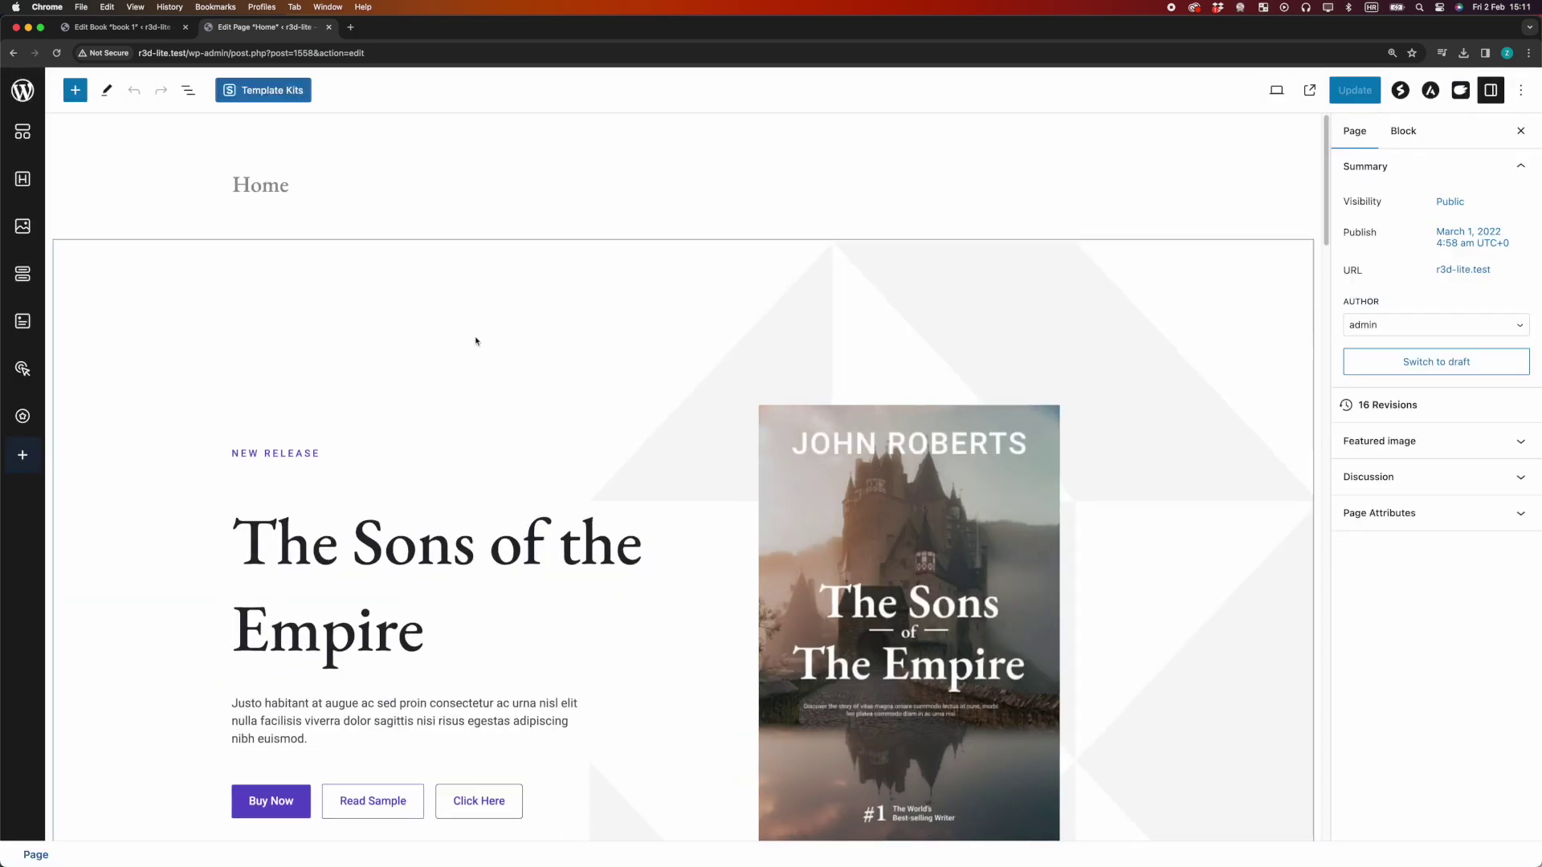
pyautogui.scroll(-5, 540, 445)
# Paste book 1's shortcode into a new paragraph after the hero container and update the page
pyautogui.click(656, 572)
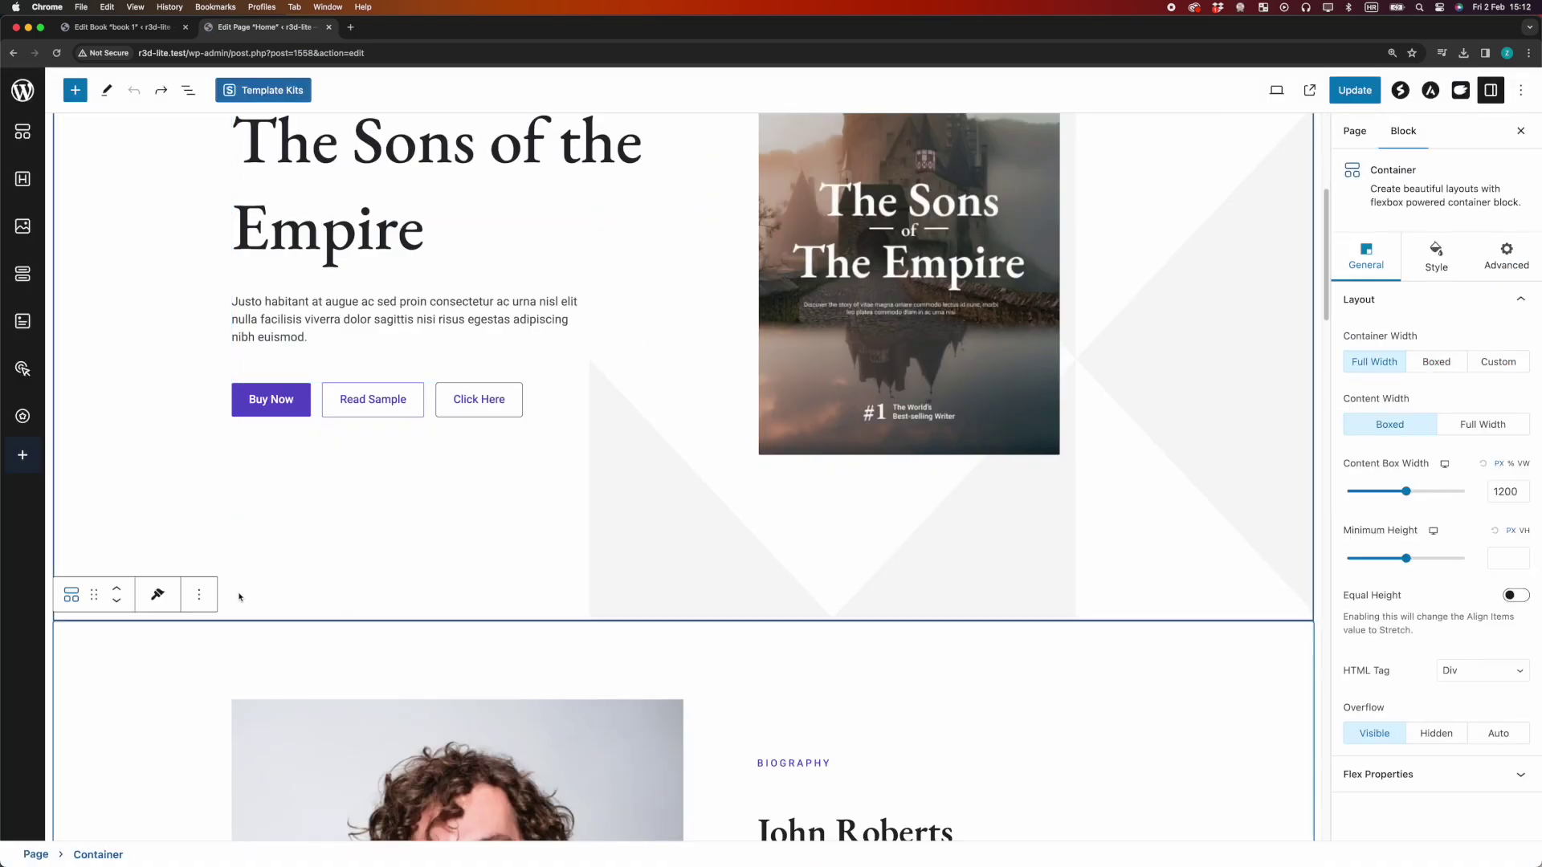
pyautogui.click(199, 595)
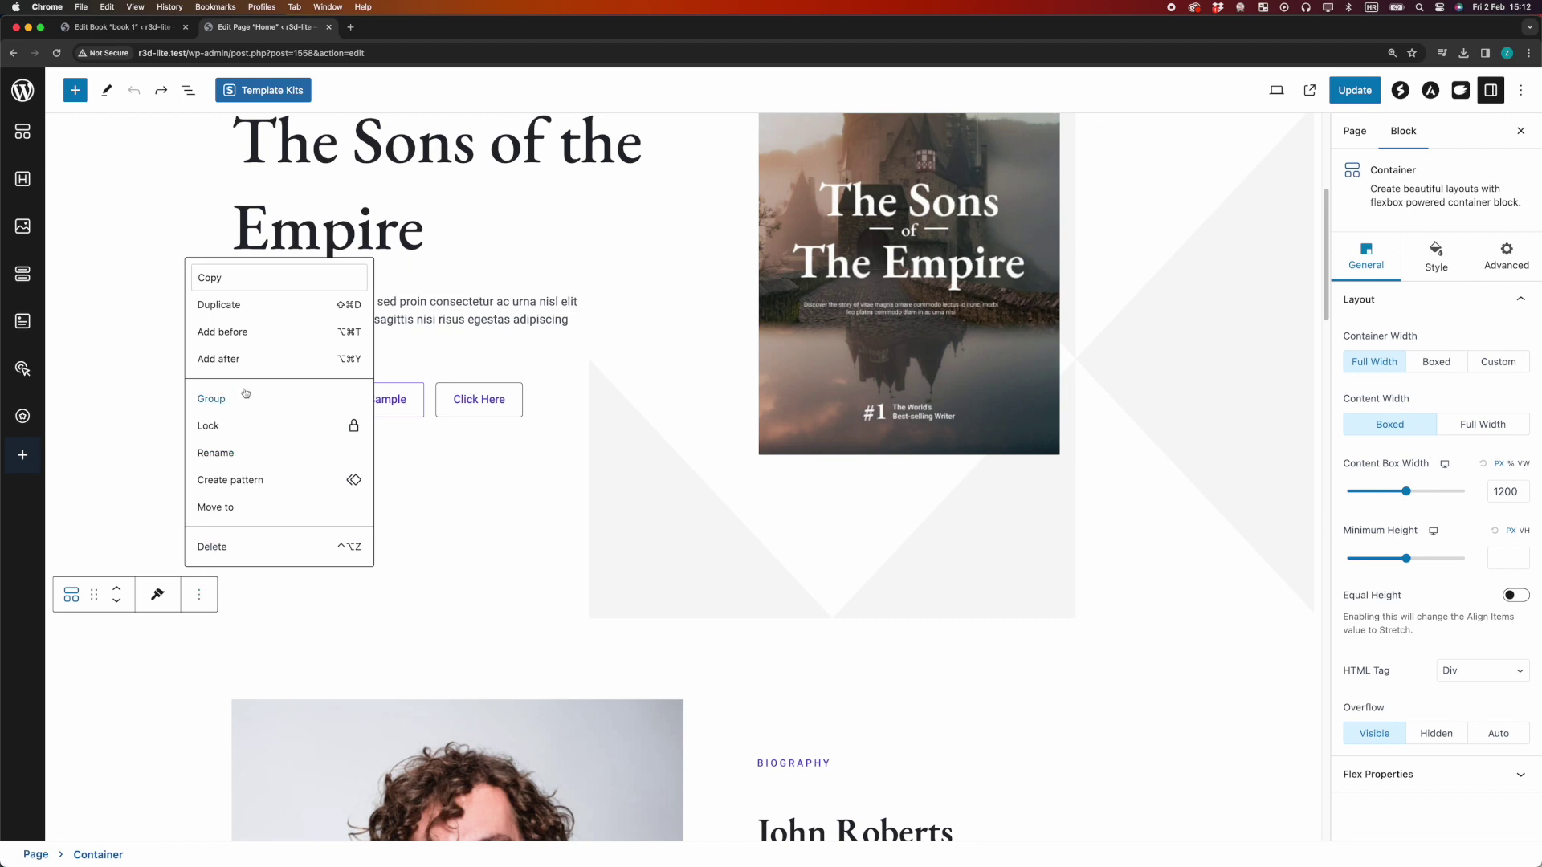
pyautogui.click(256, 334)
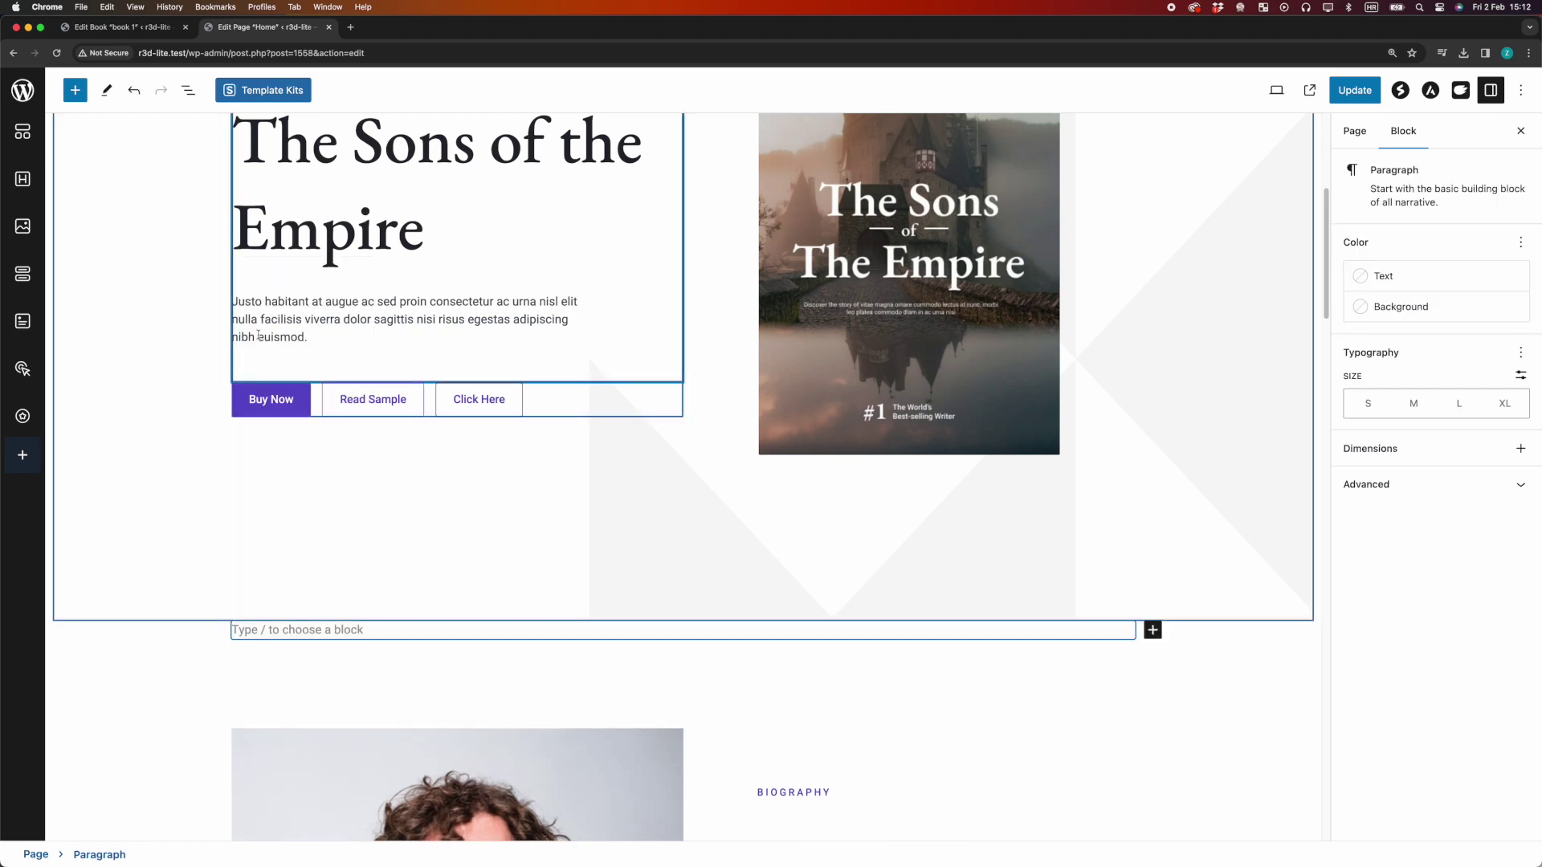
pyautogui.write('[real3dflipbook id="1"]')
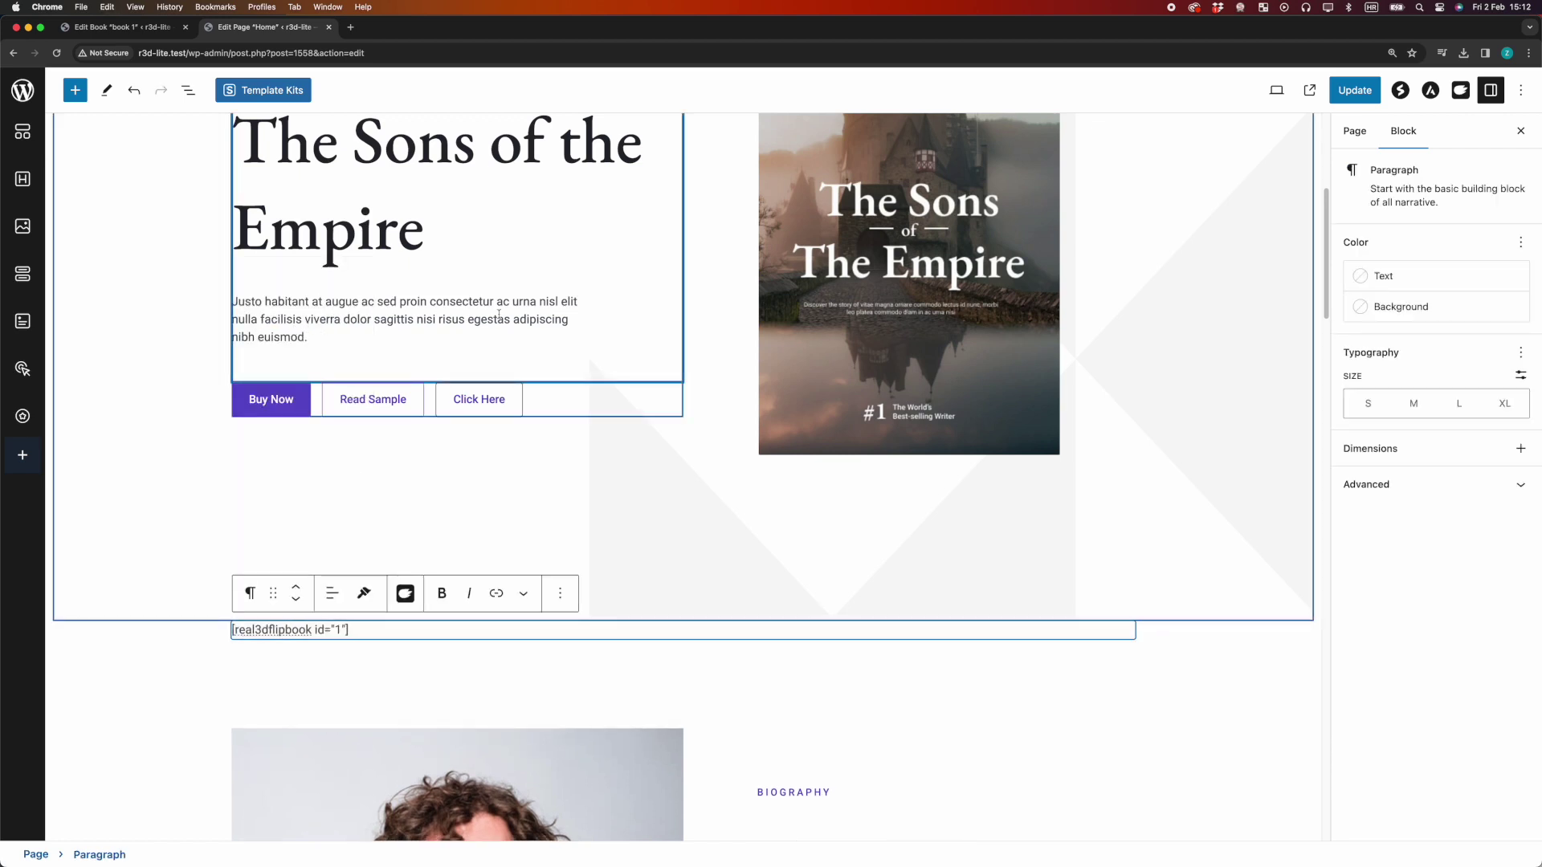
pyautogui.click(1358, 90)
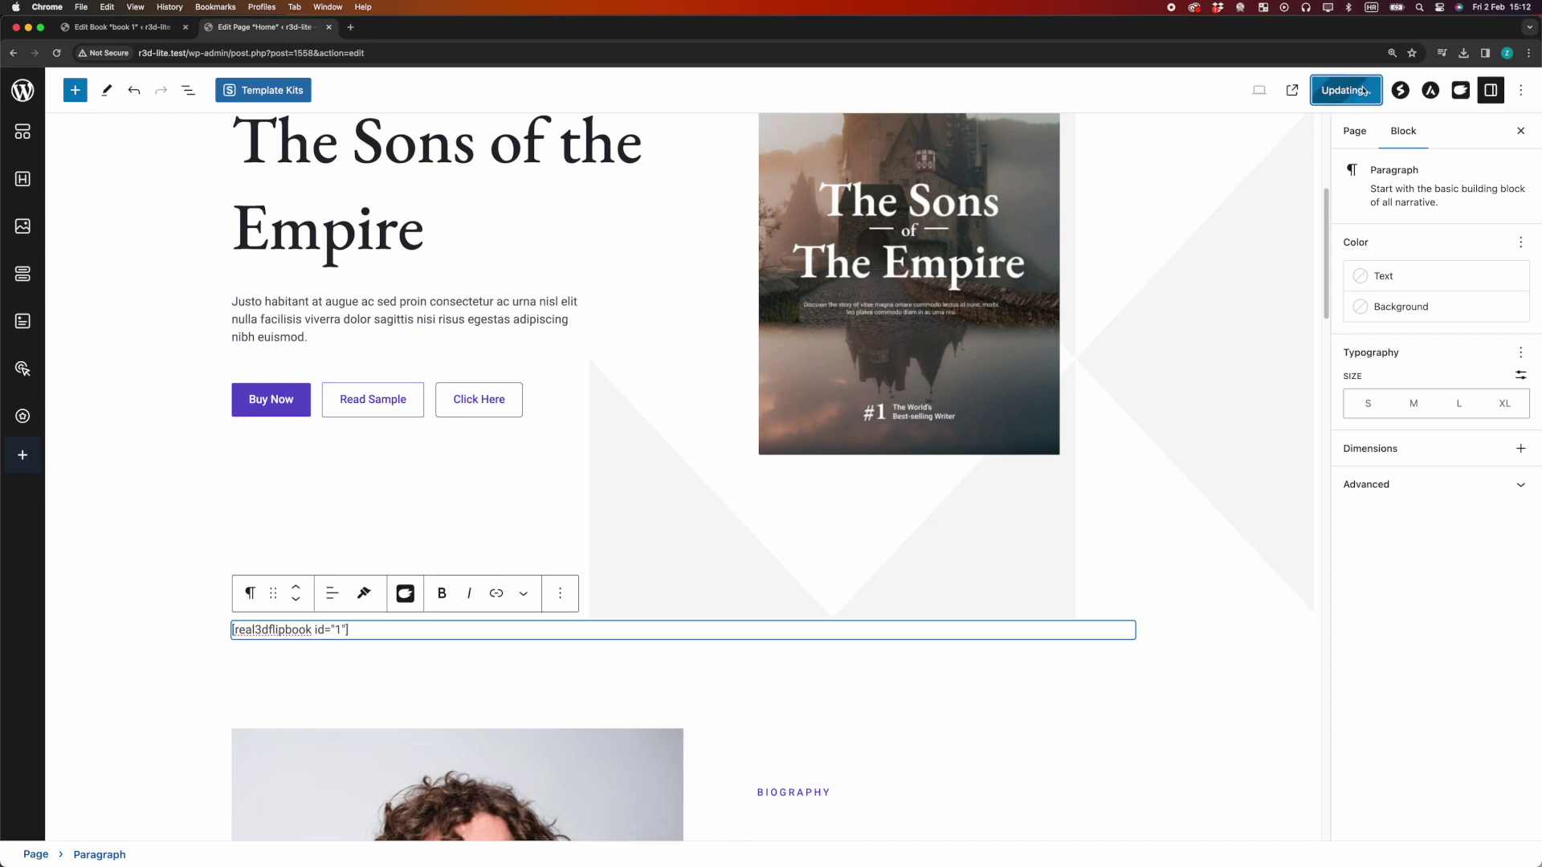
pyautogui.click(1308, 92)
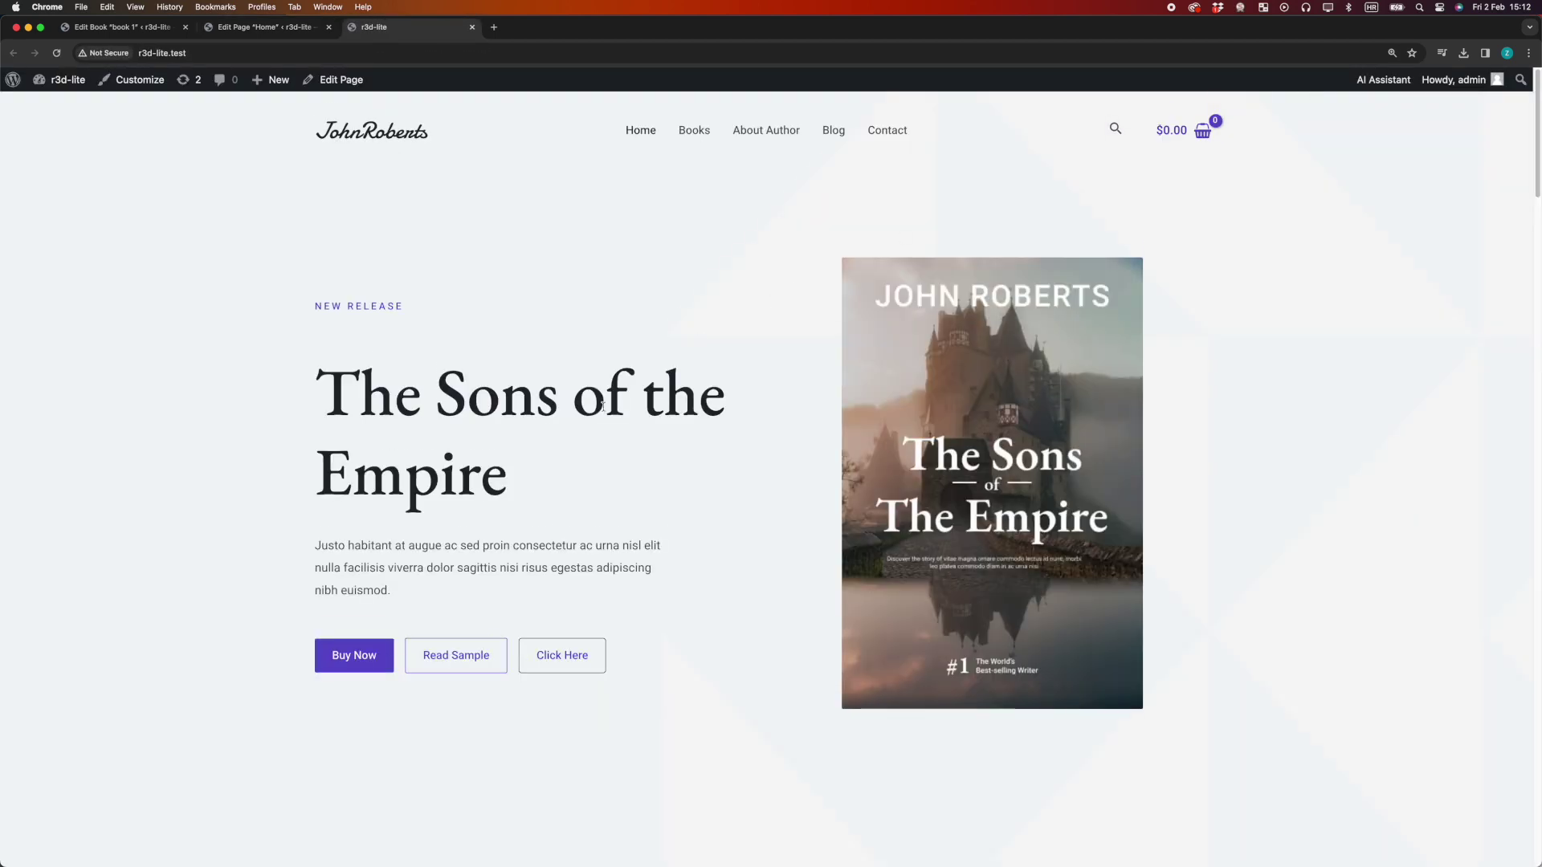
pyautogui.scroll(-2, 603, 407)
pyautogui.scroll(-3, 615, 445)
pyautogui.scroll(-1, 621, 470)
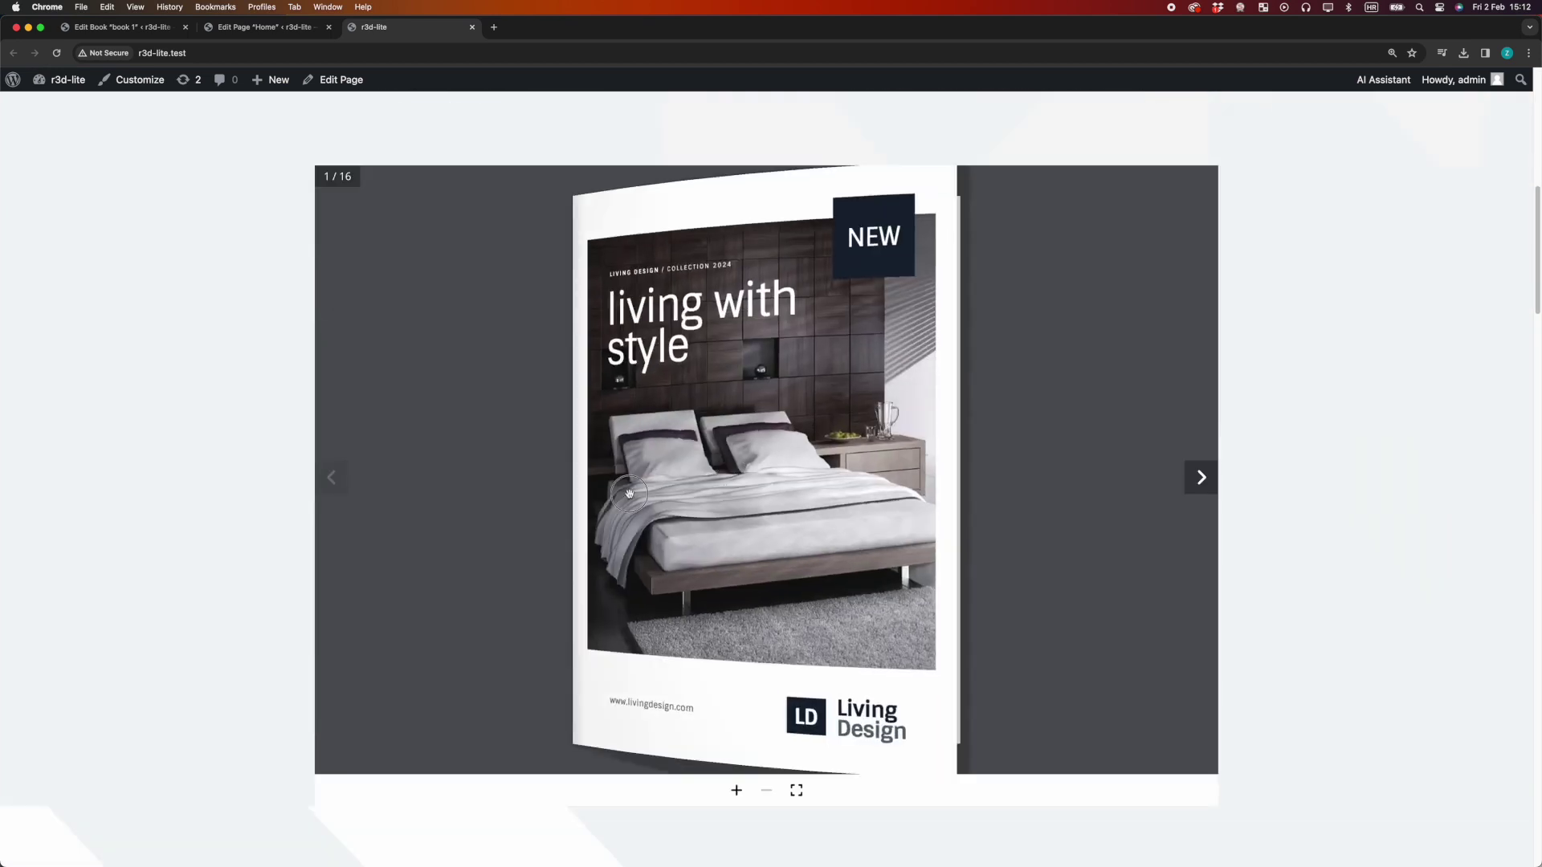
pyautogui.moveTo(627, 493); pyautogui.dragTo(496, 506)
pyautogui.click(736, 791)
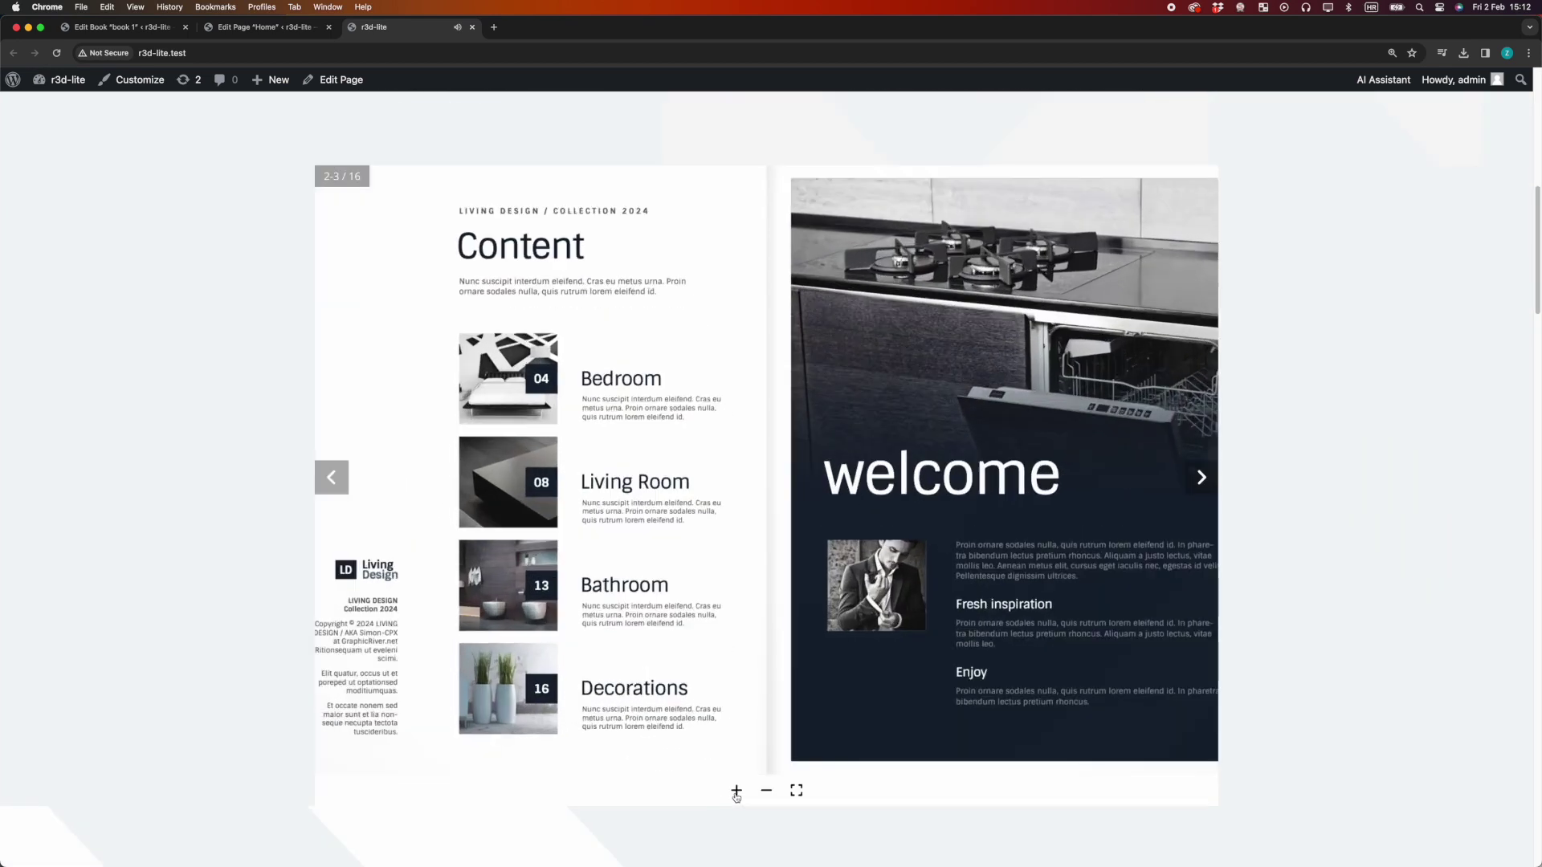
pyautogui.click(795, 791)
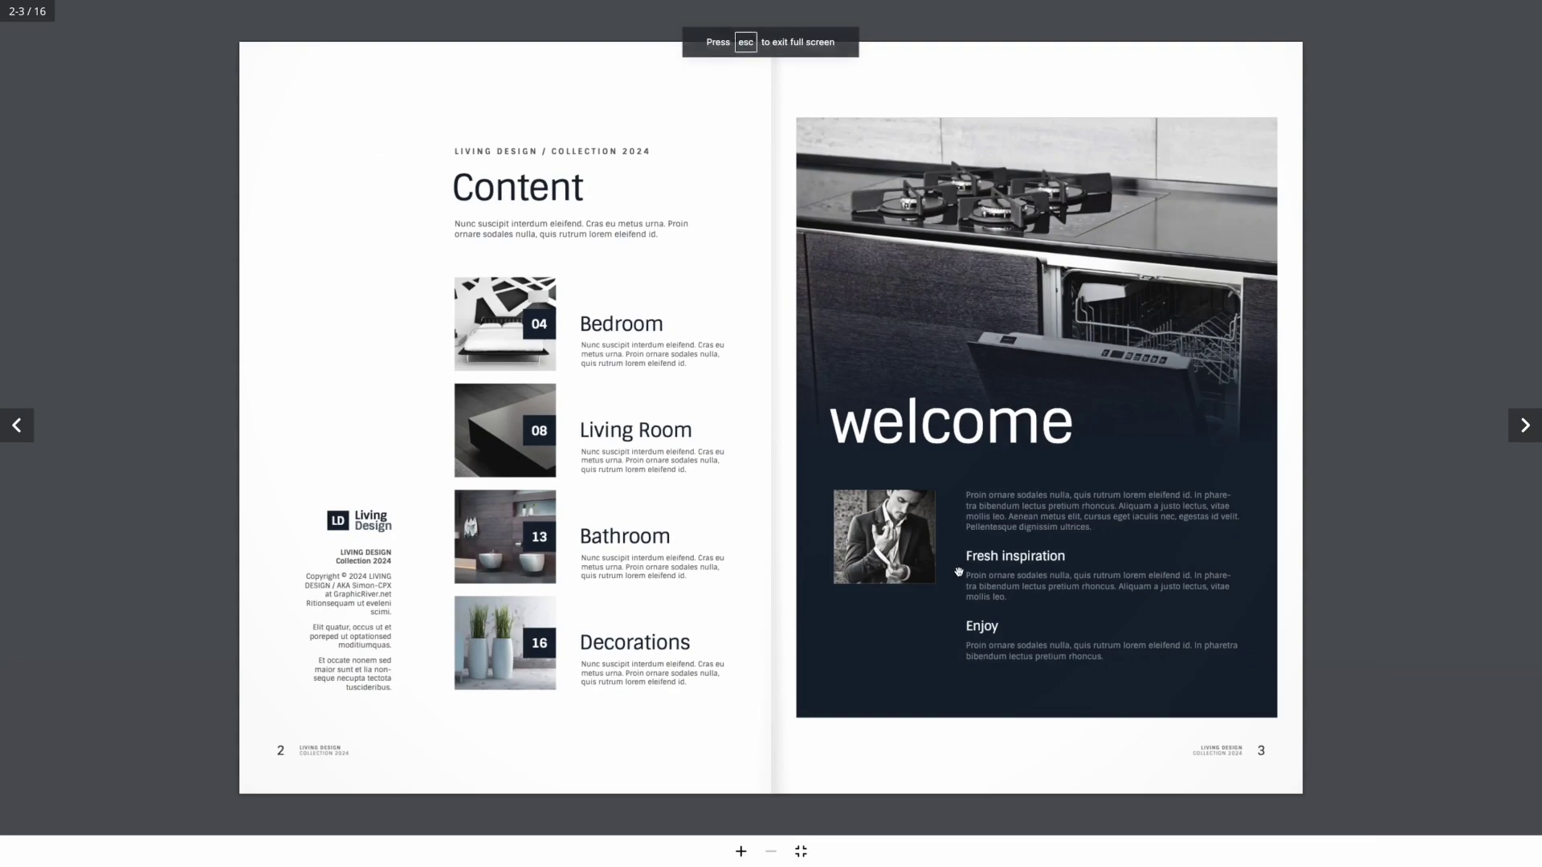
pyautogui.click(959, 571)
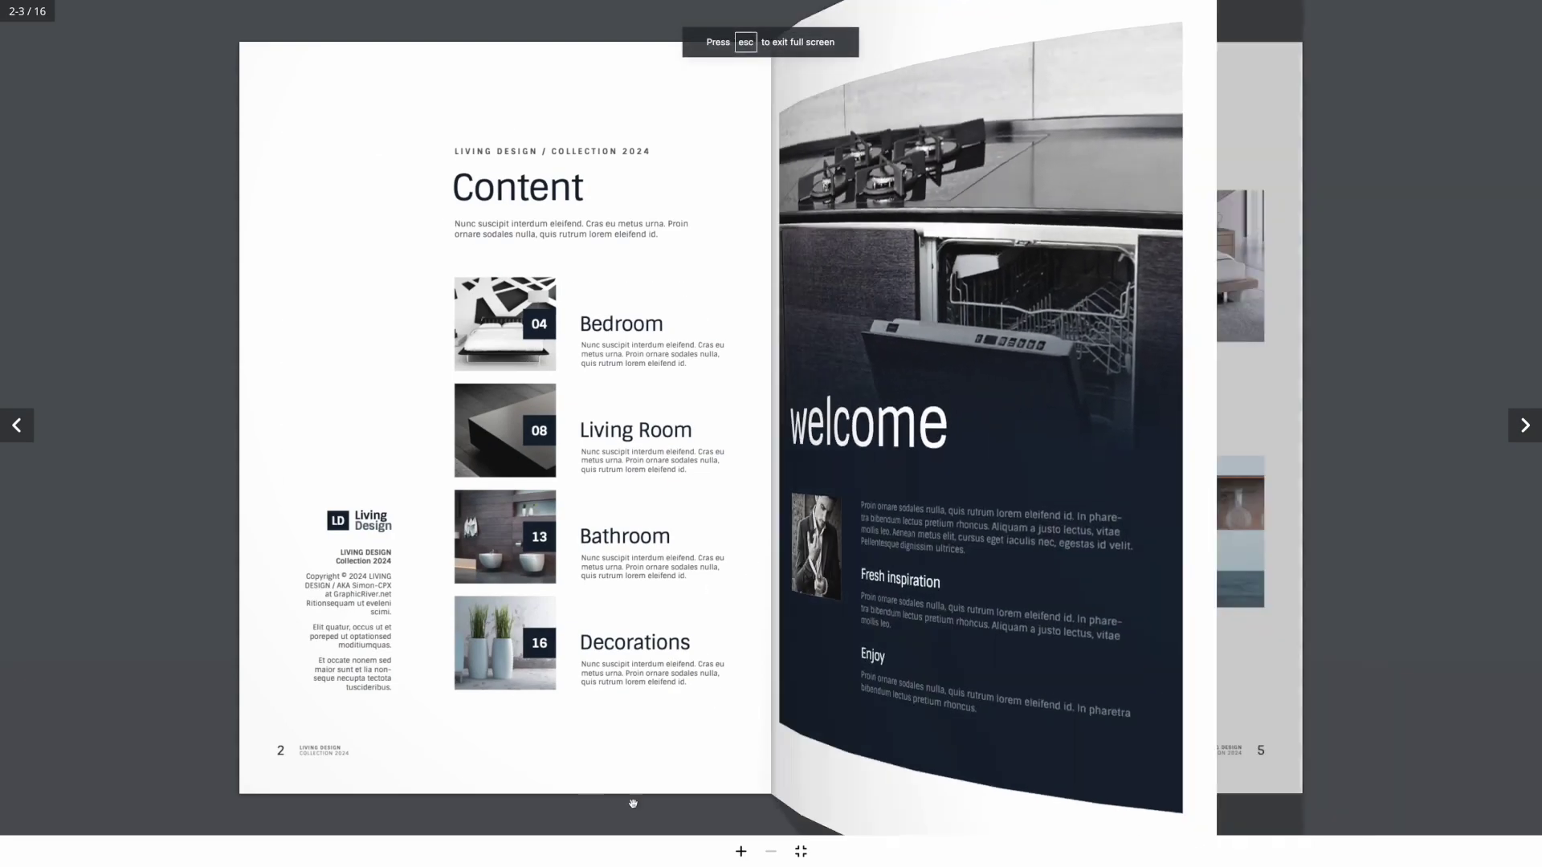
pyautogui.click(801, 851)
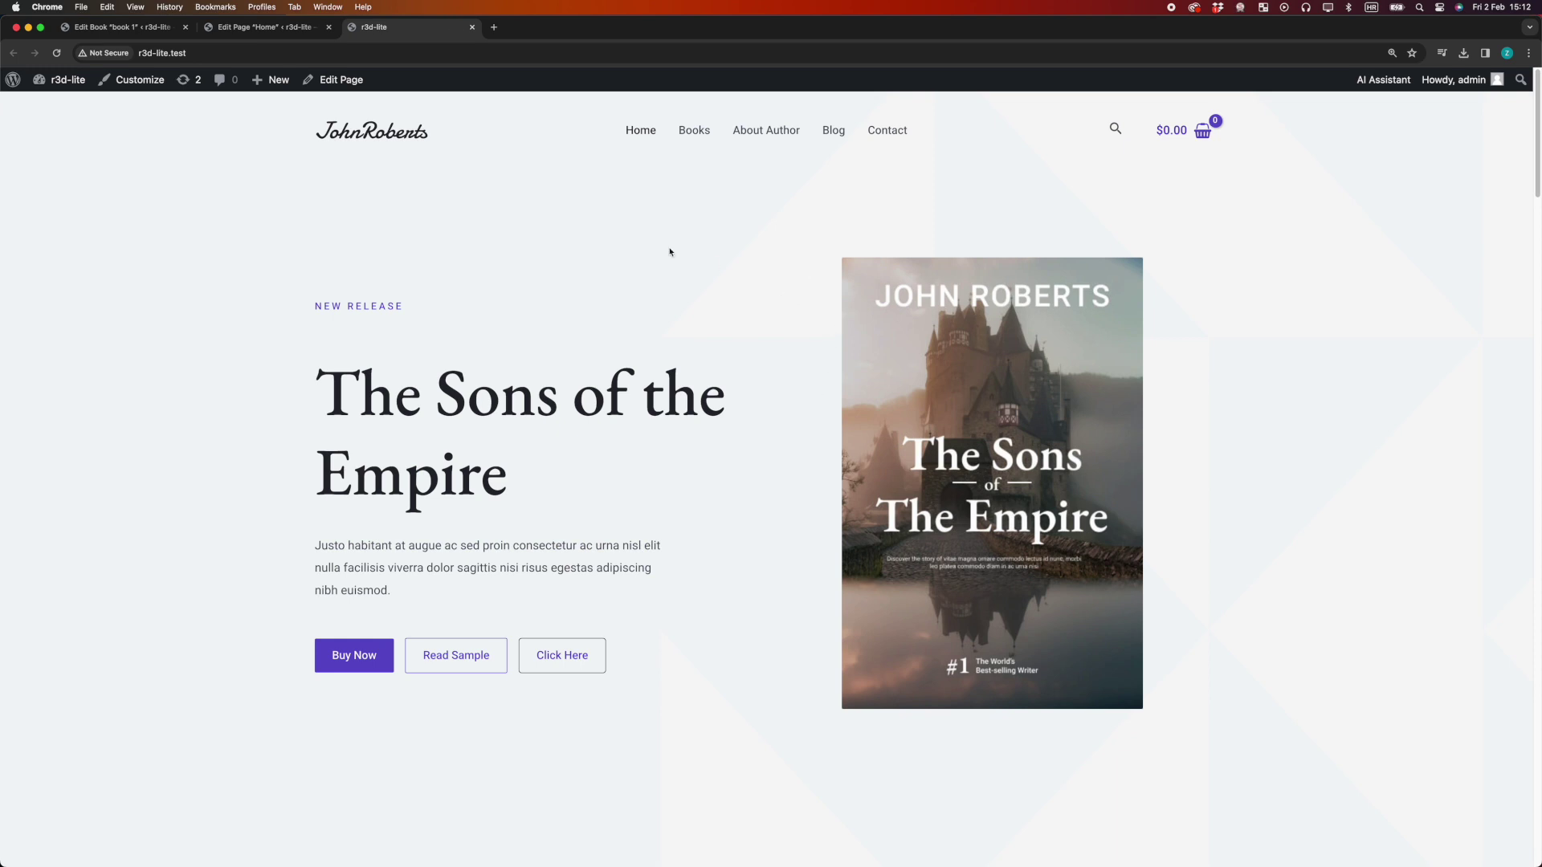
# Add mode="lightbox" after id="1" in the shortcode and update the Home page
pyautogui.click(259, 27)
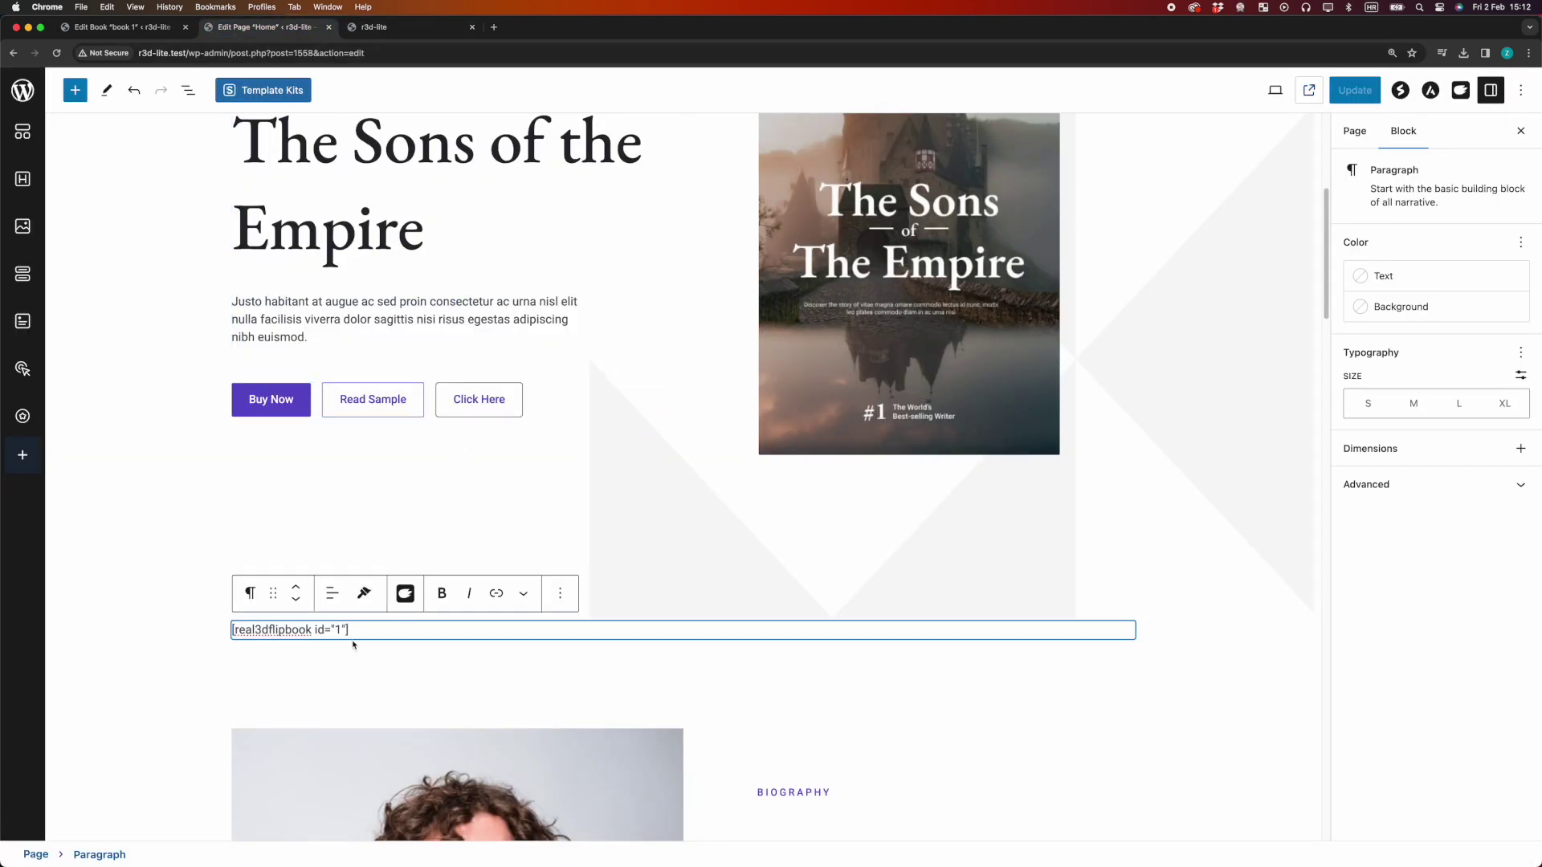
pyautogui.press('Right')
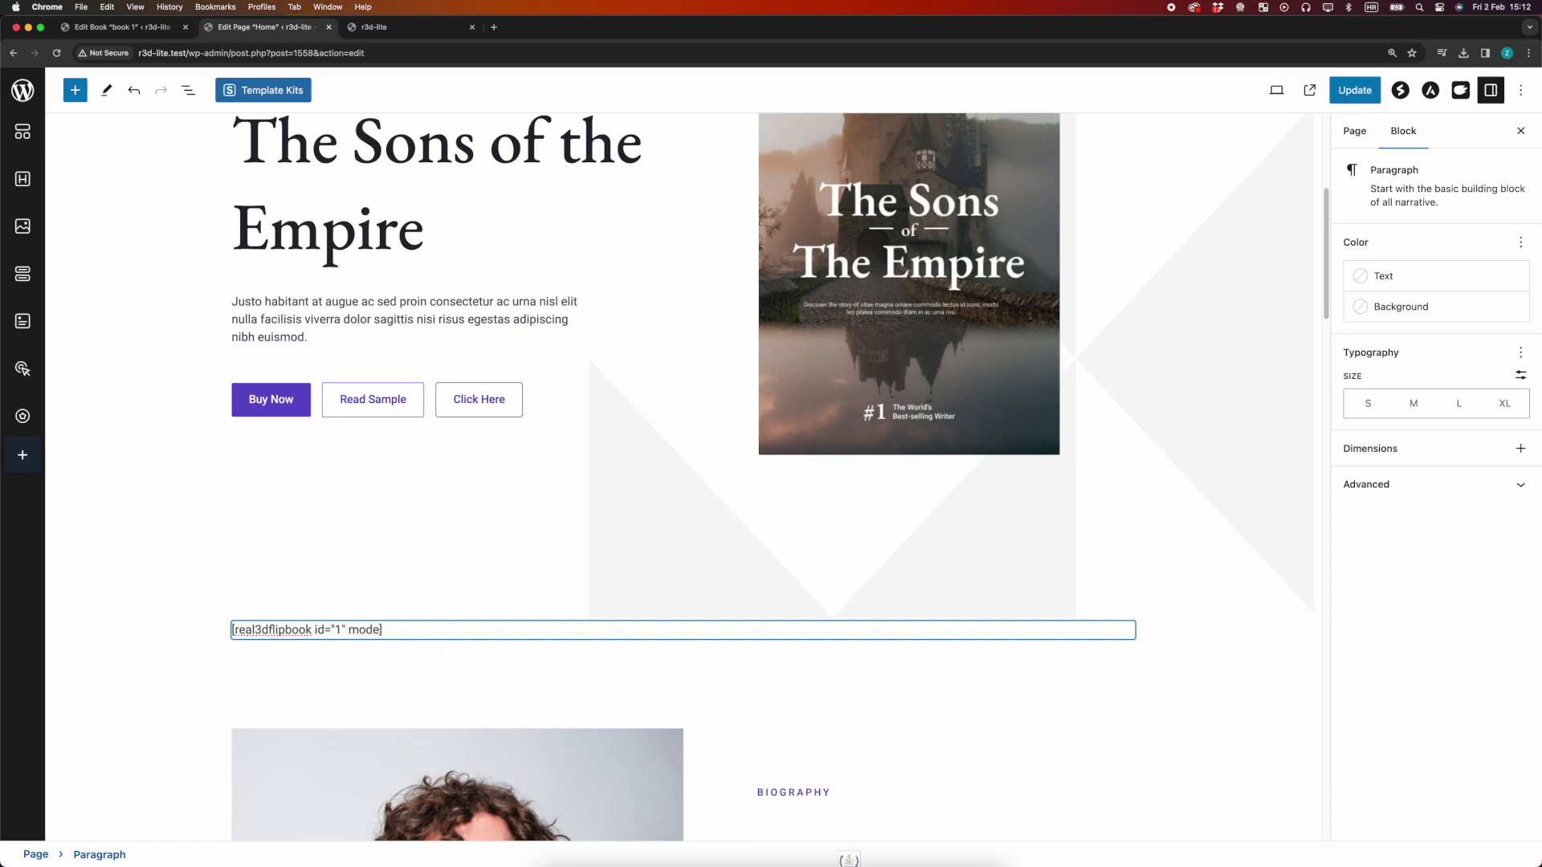
pyautogui.write('="lightbox')
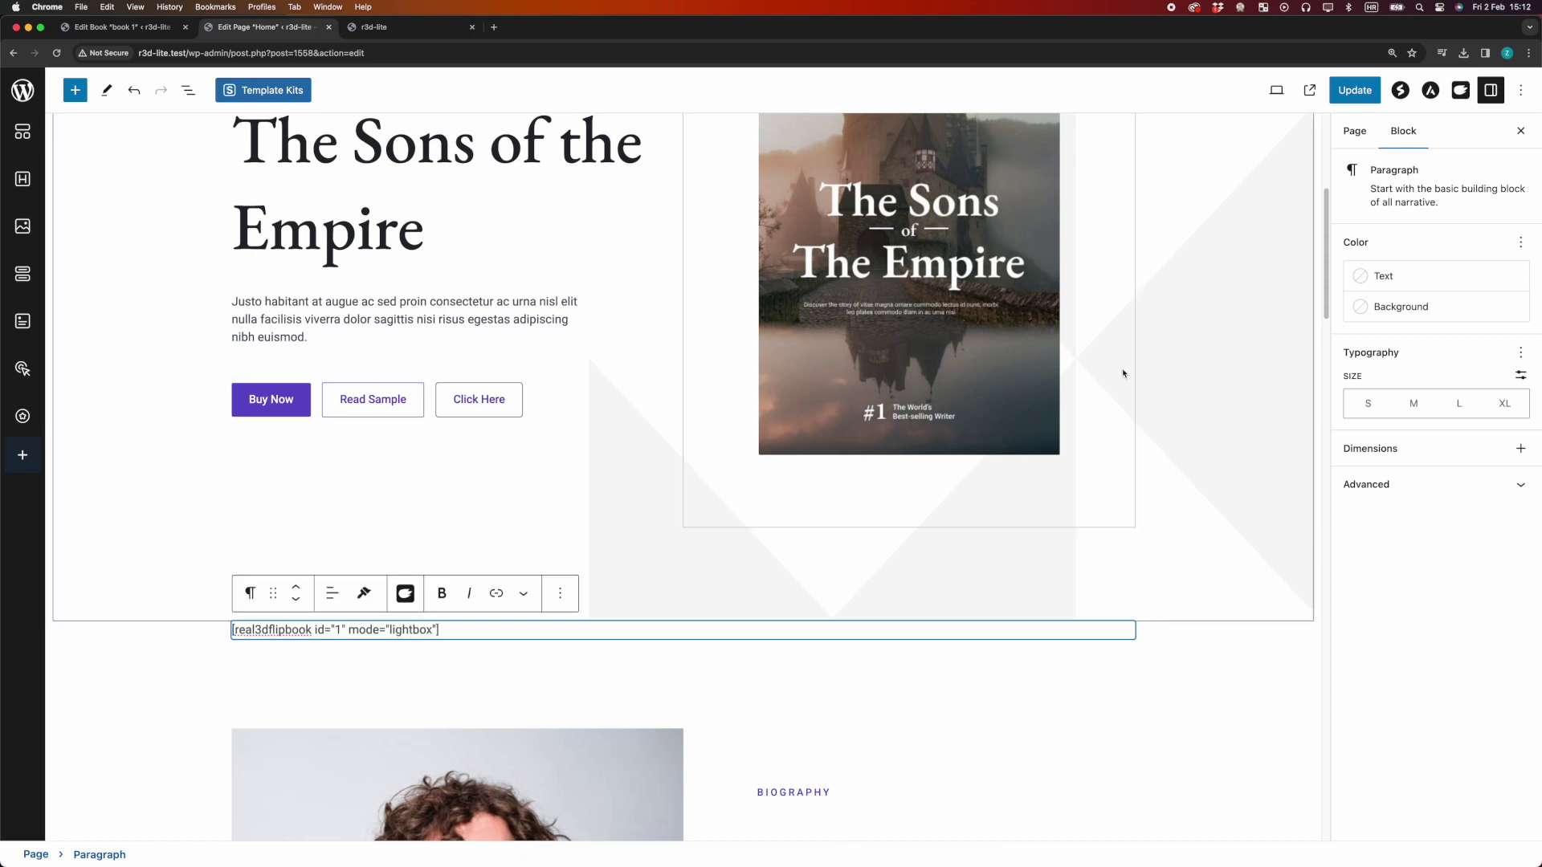
pyautogui.click(1372, 58)
pyautogui.click(1354, 89)
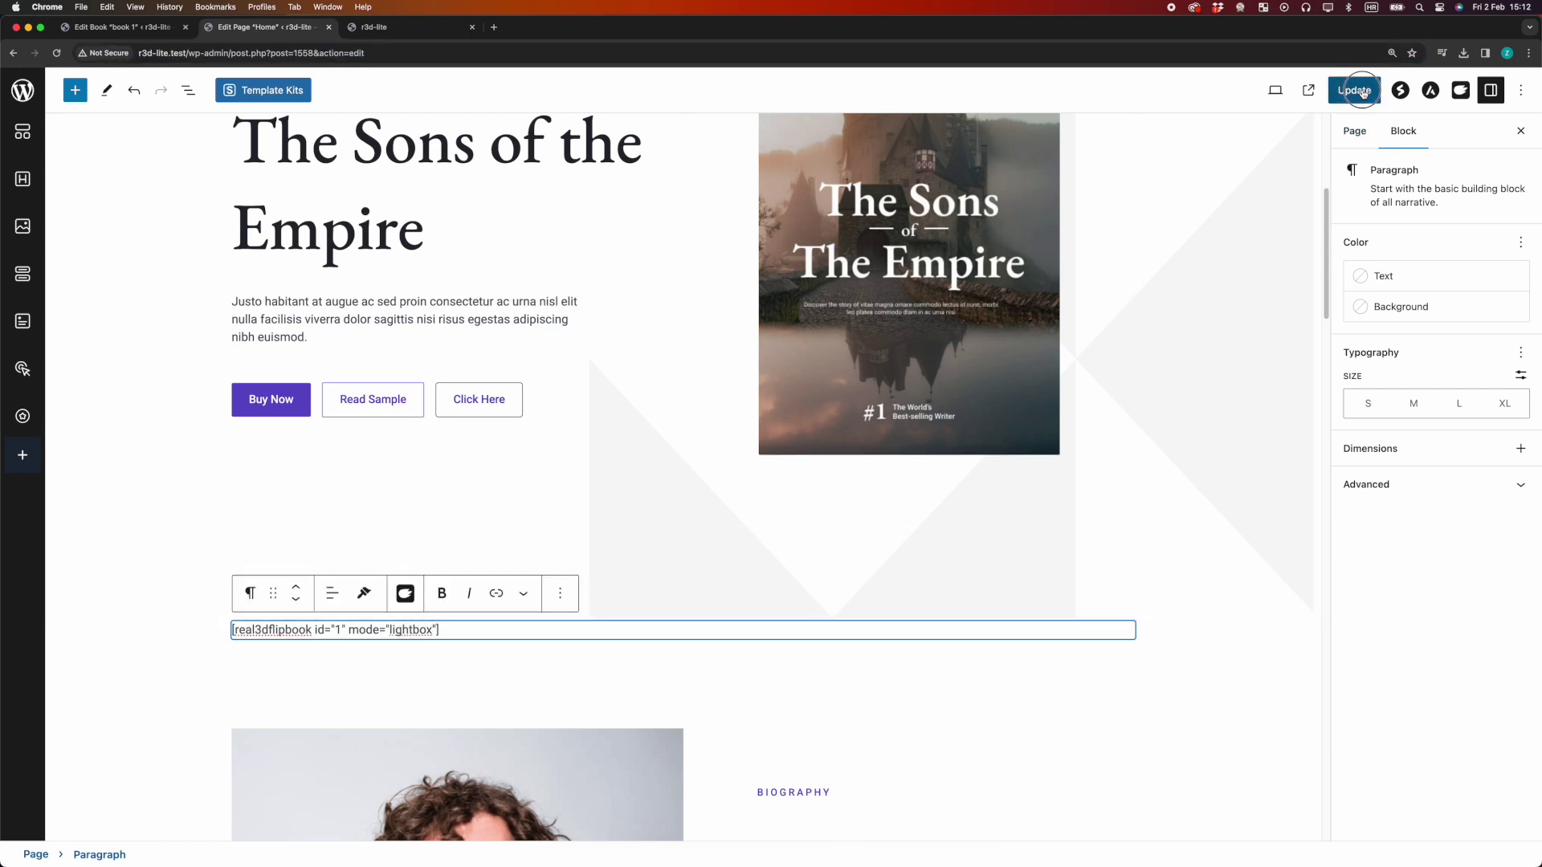
pyautogui.click(398, 27)
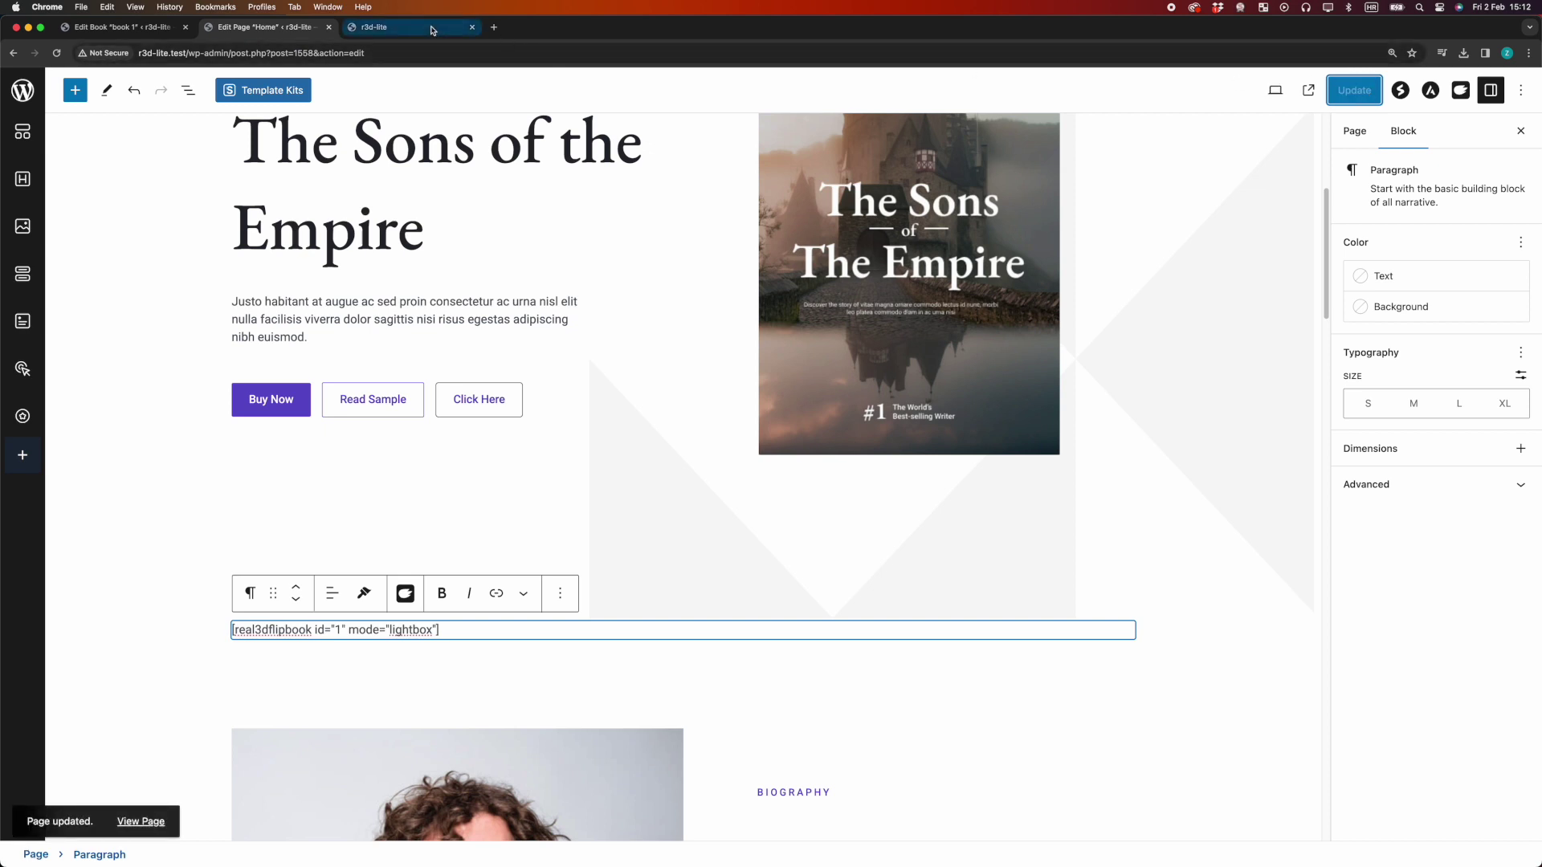
# Reload the live Home page, then open and close book 1's lightbox from its cover
pyautogui.click(55, 53)
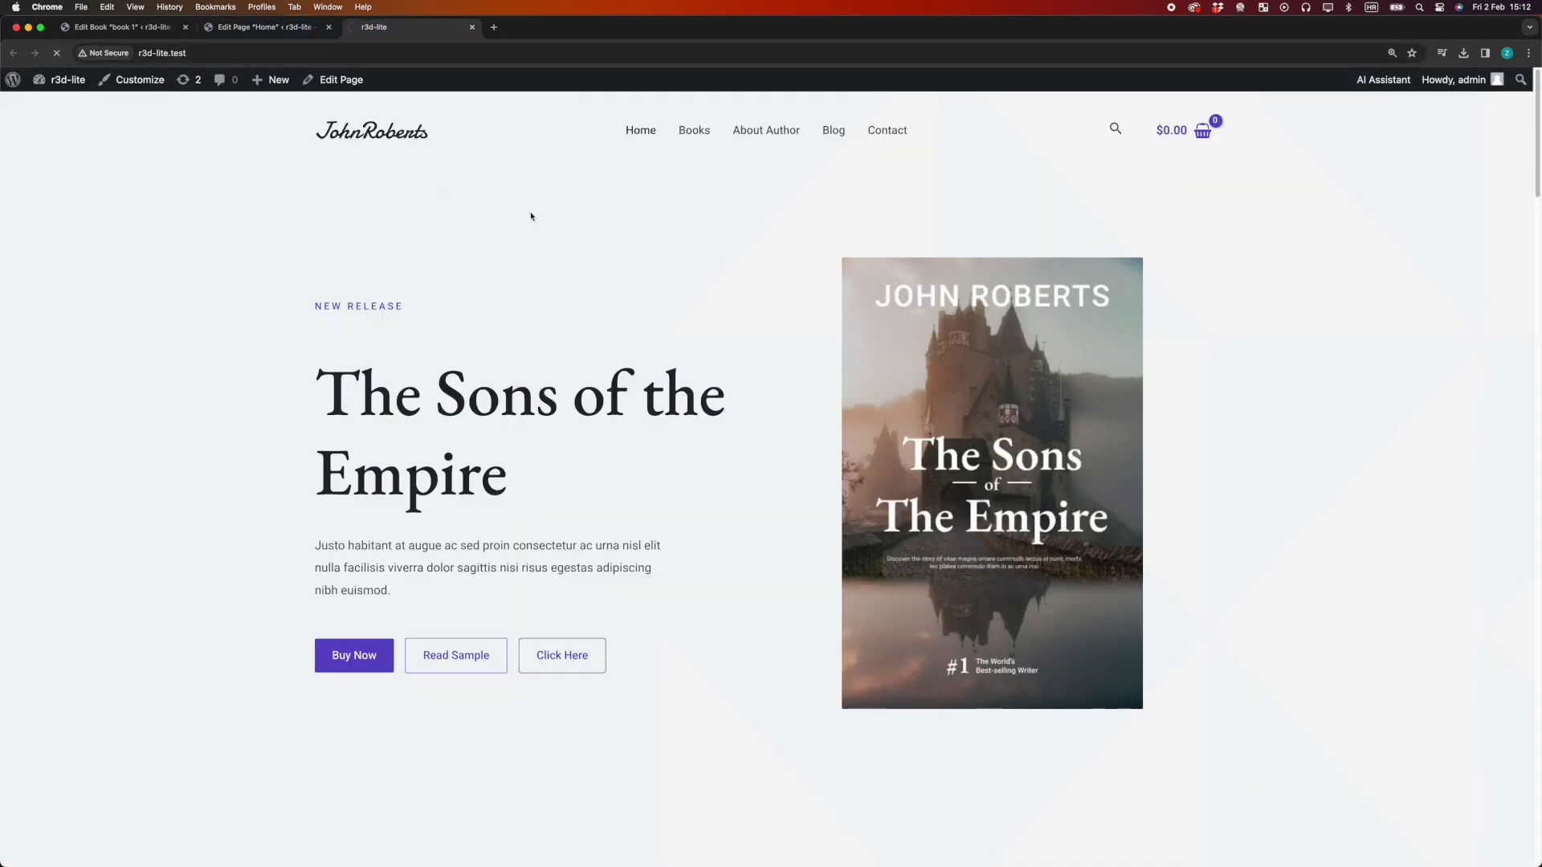
pyautogui.scroll(-10, 555, 305)
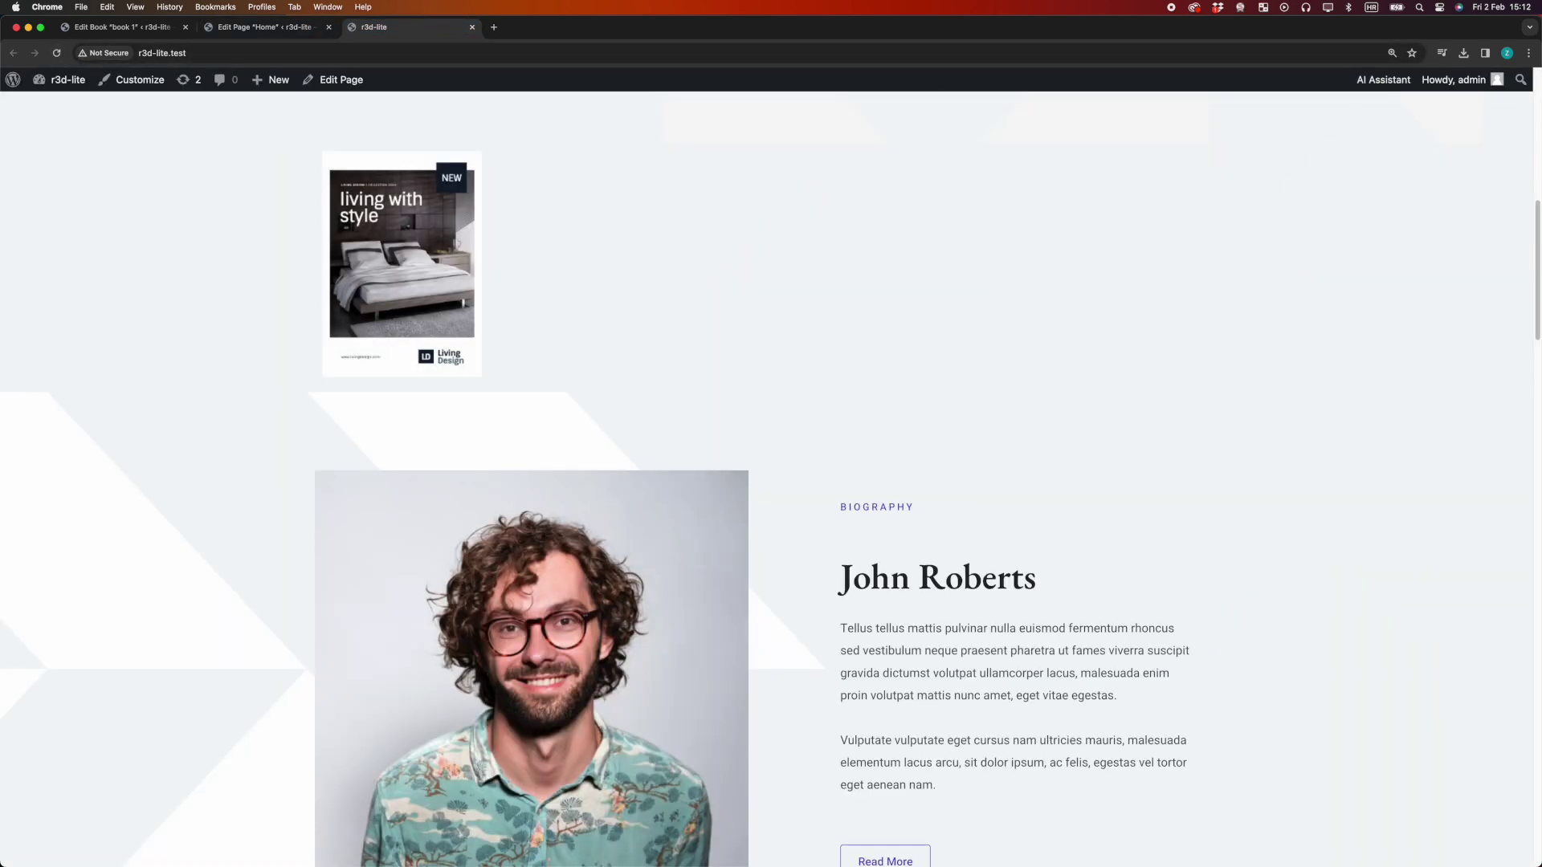
pyautogui.click(401, 254)
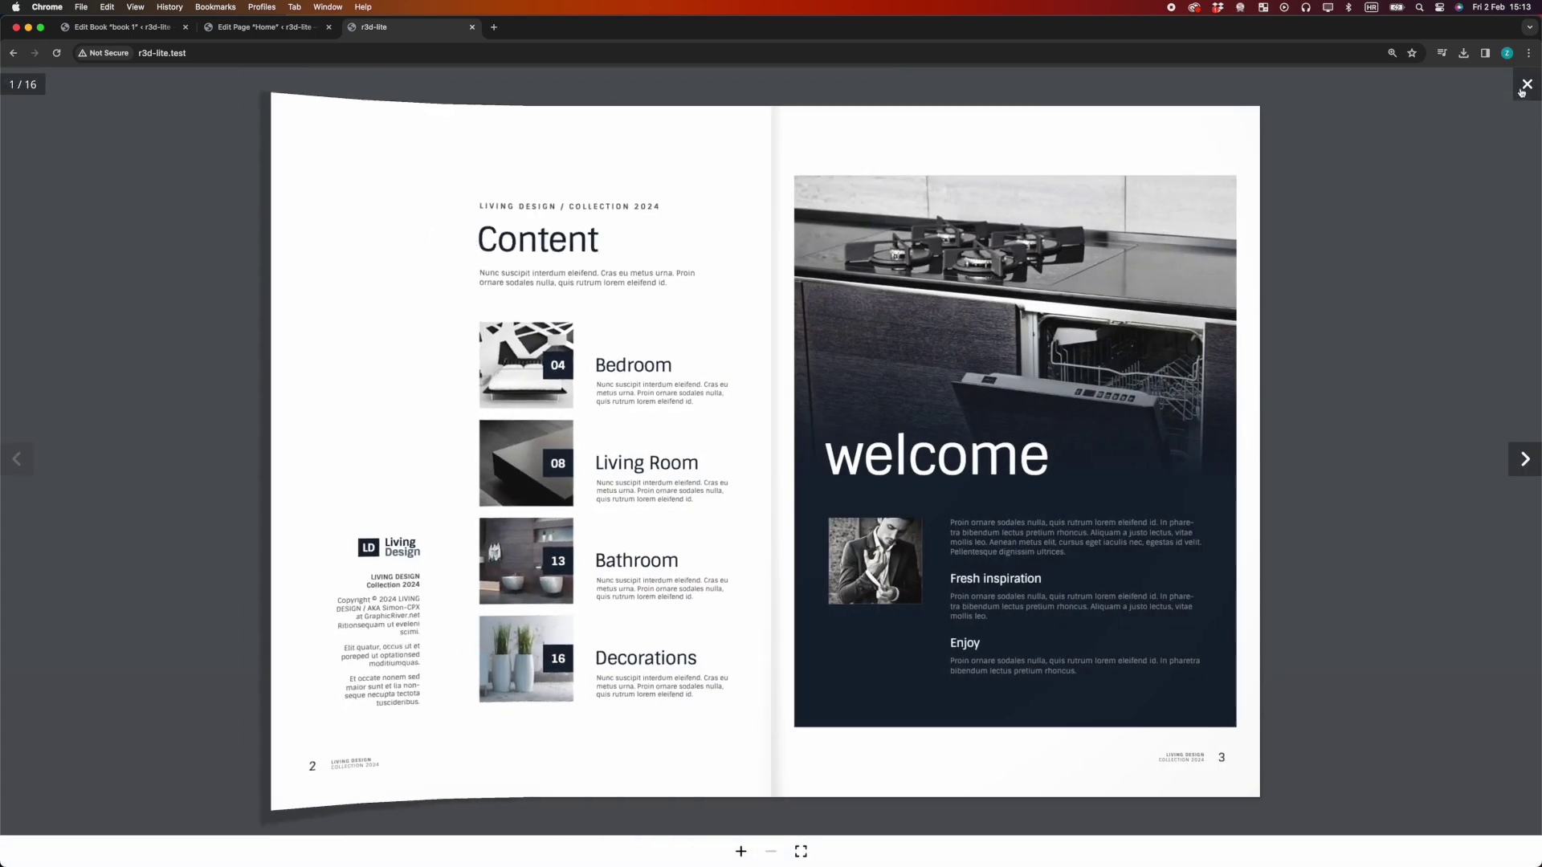
pyautogui.click(1526, 86)
pyautogui.scroll(10, 952, 380)
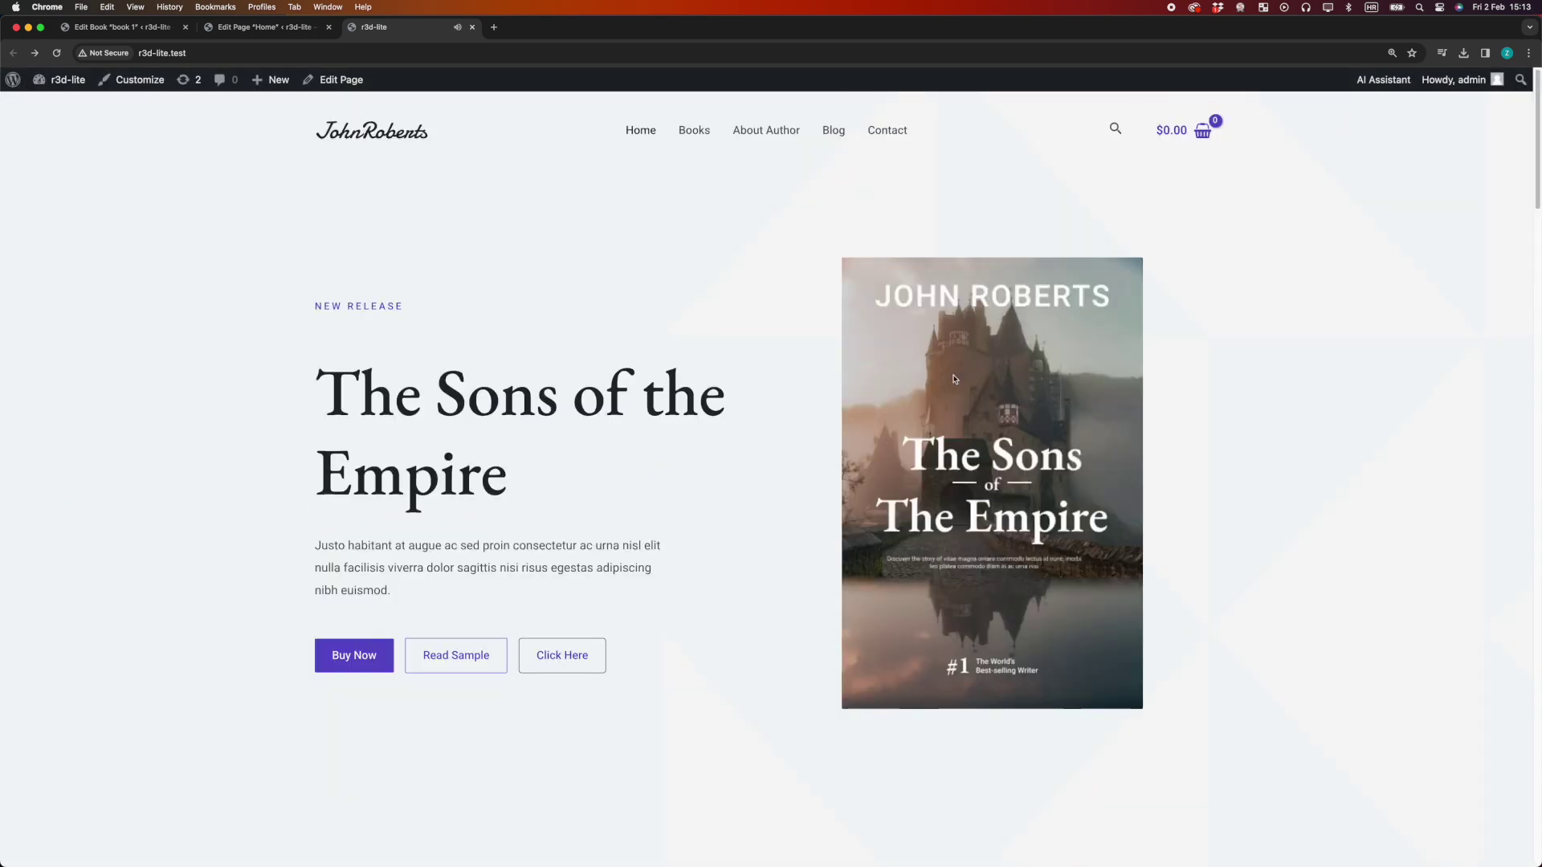
pyautogui.click(265, 27)
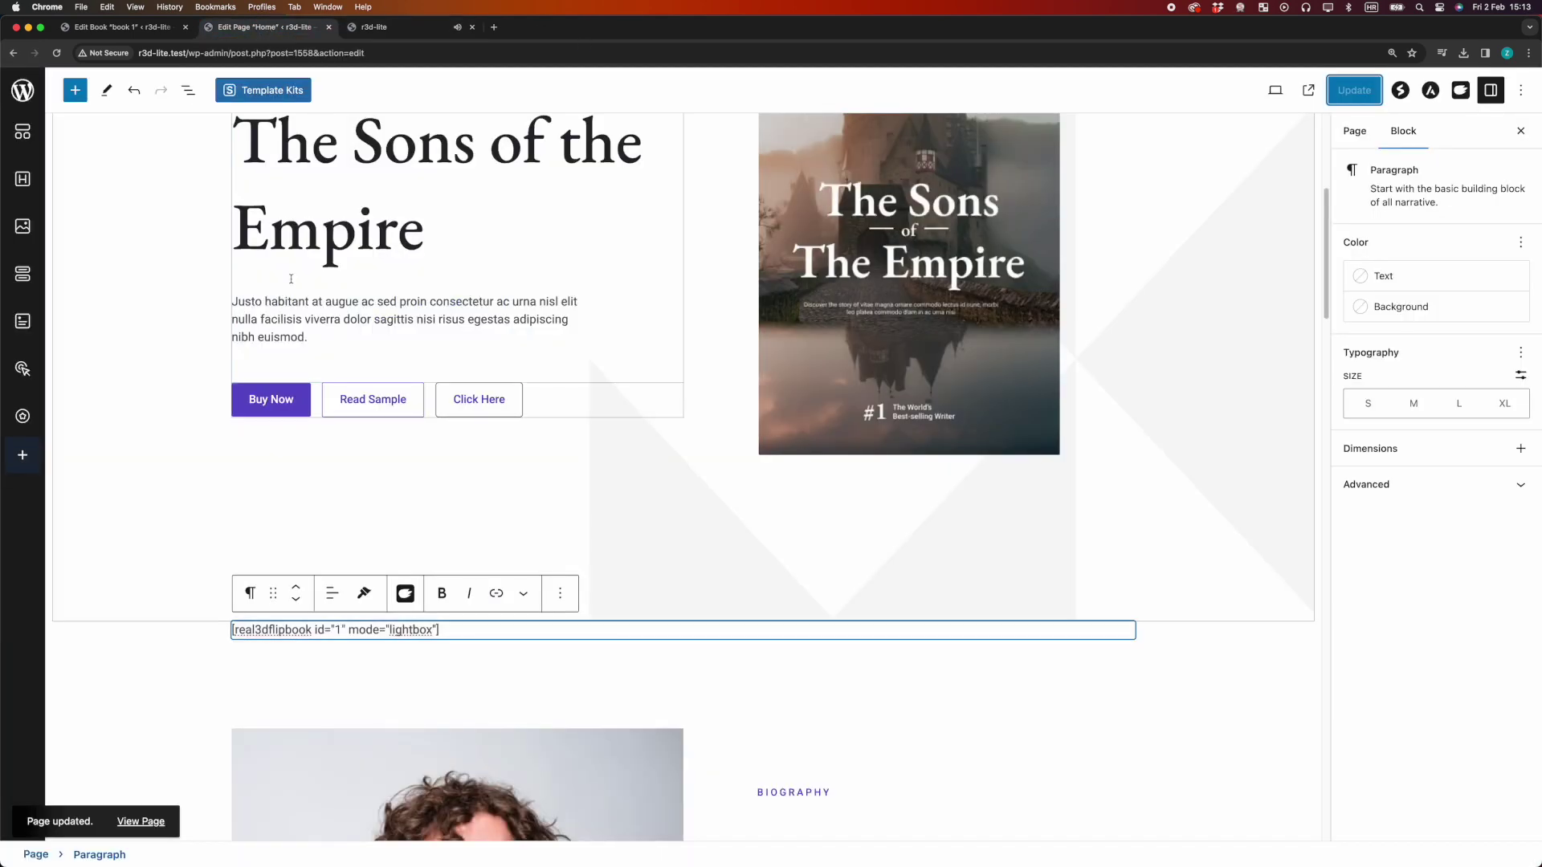
# Replace mode="lightbox" with class="book1" in the flipbook shortcode
pyautogui.doubleClick(364, 629)
pyautogui.write('class')
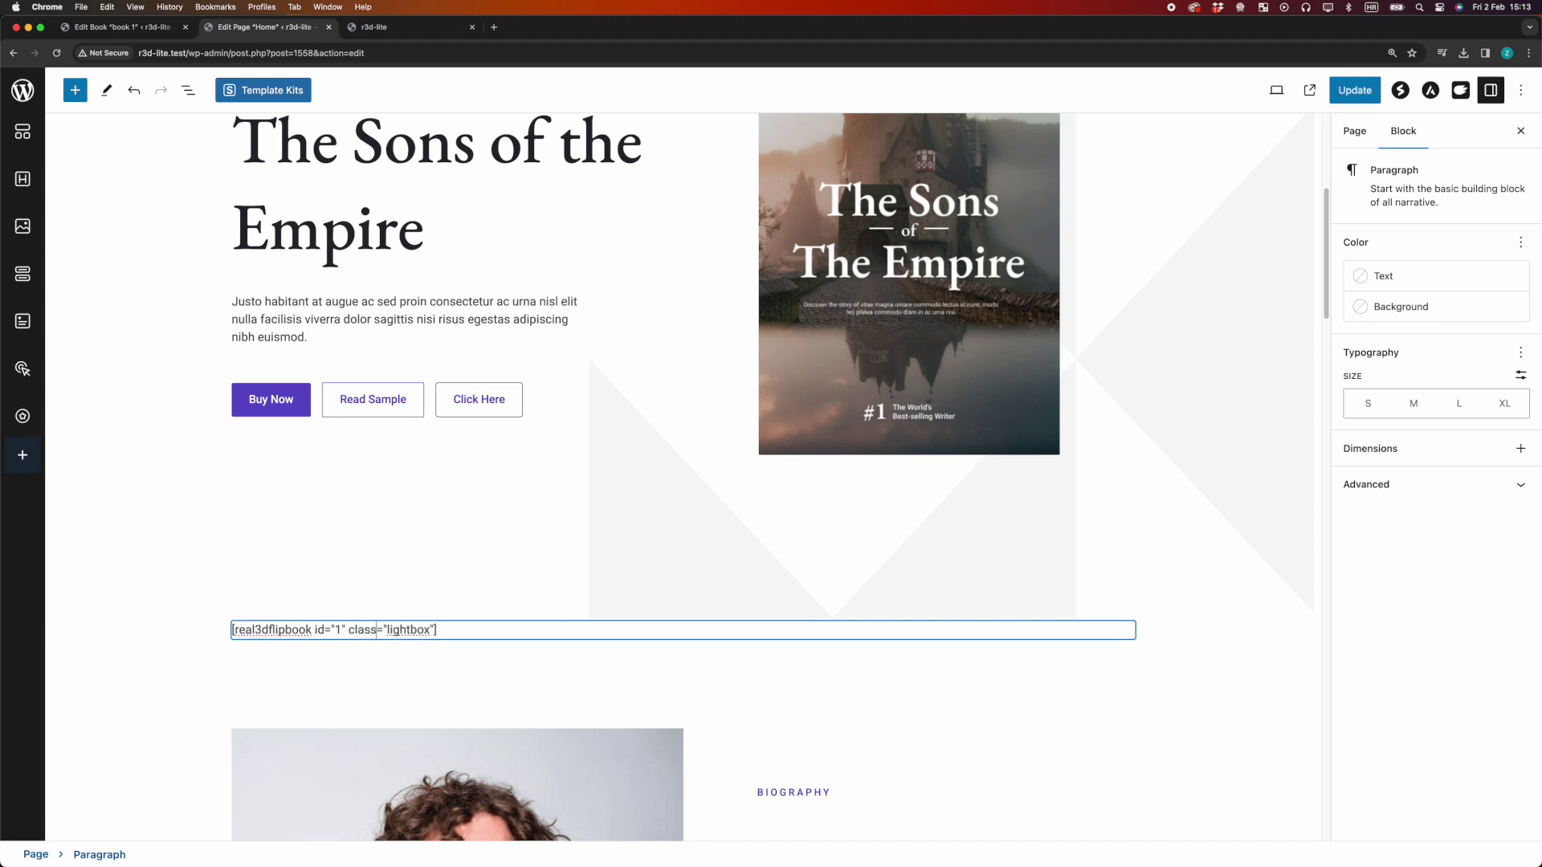
pyautogui.doubleClick(409, 630)
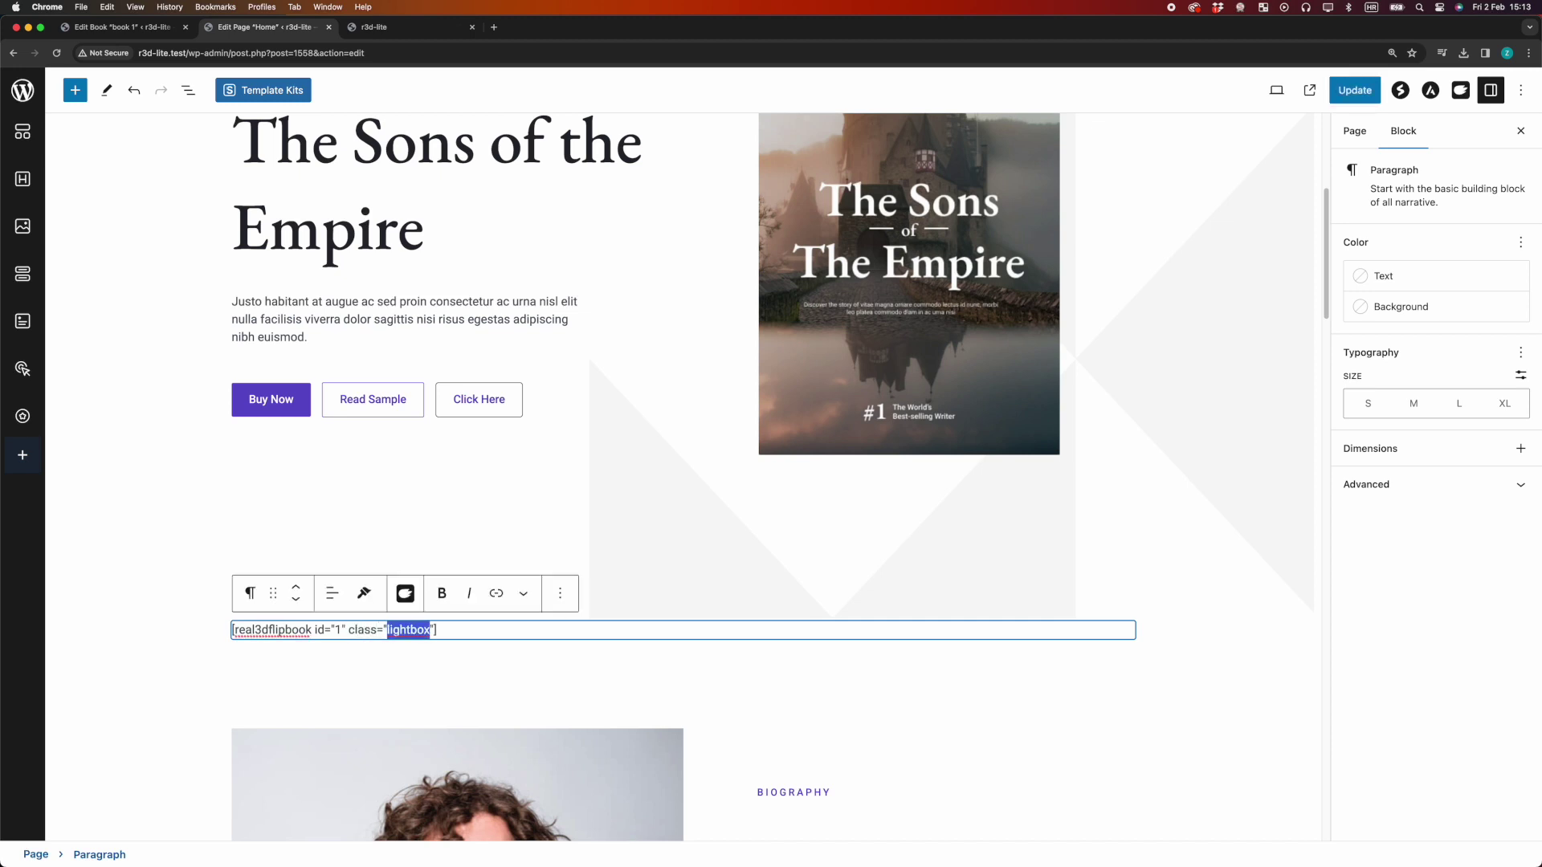
pyautogui.write('book1')
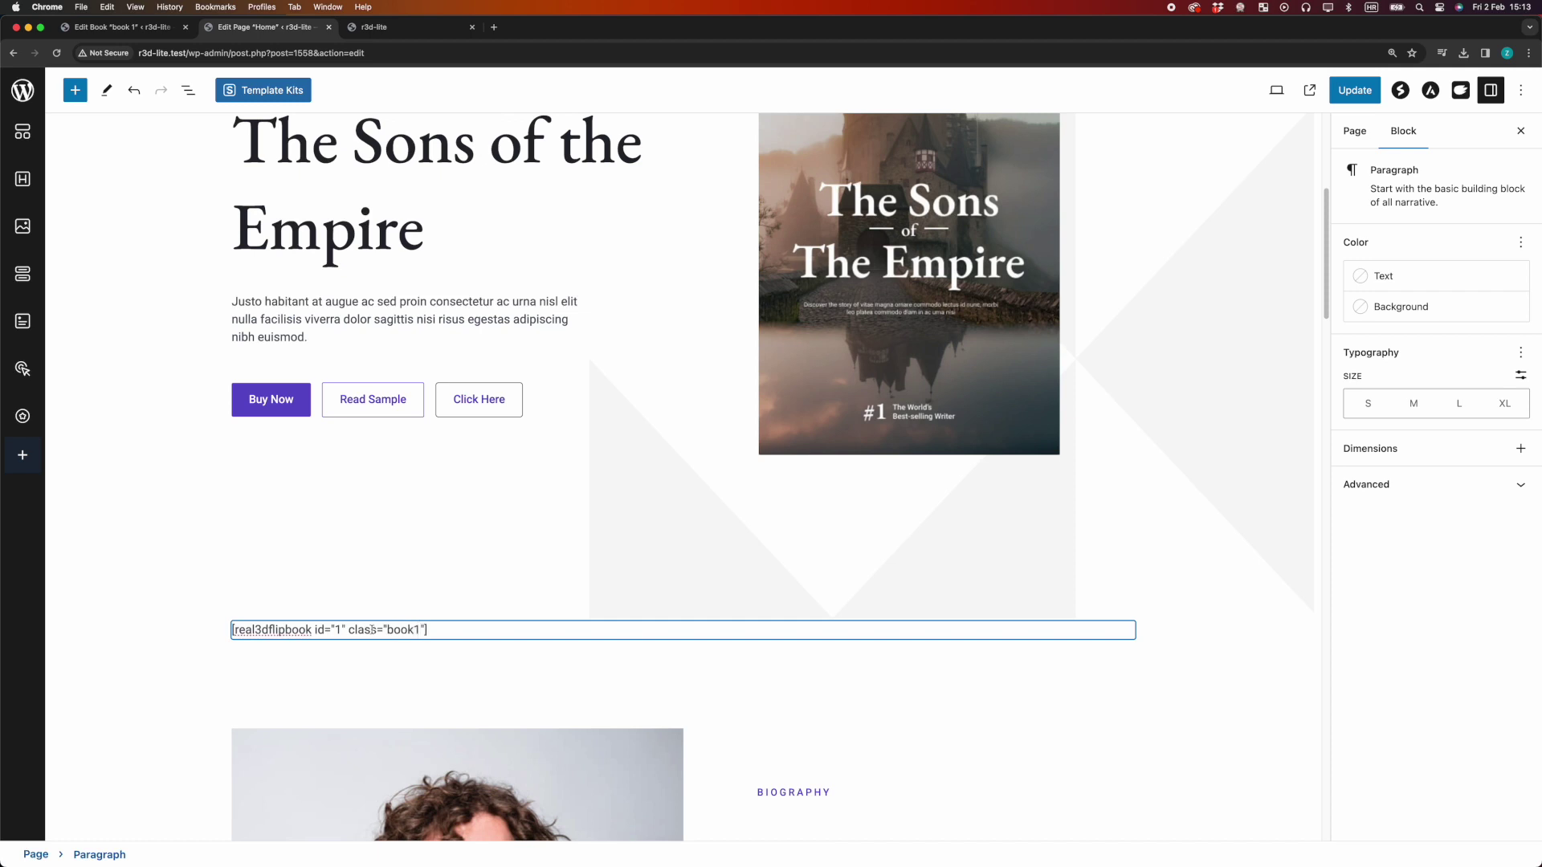
# Give the cover image block the extra CSS class book1 and update the page
pyautogui.click(1027, 310)
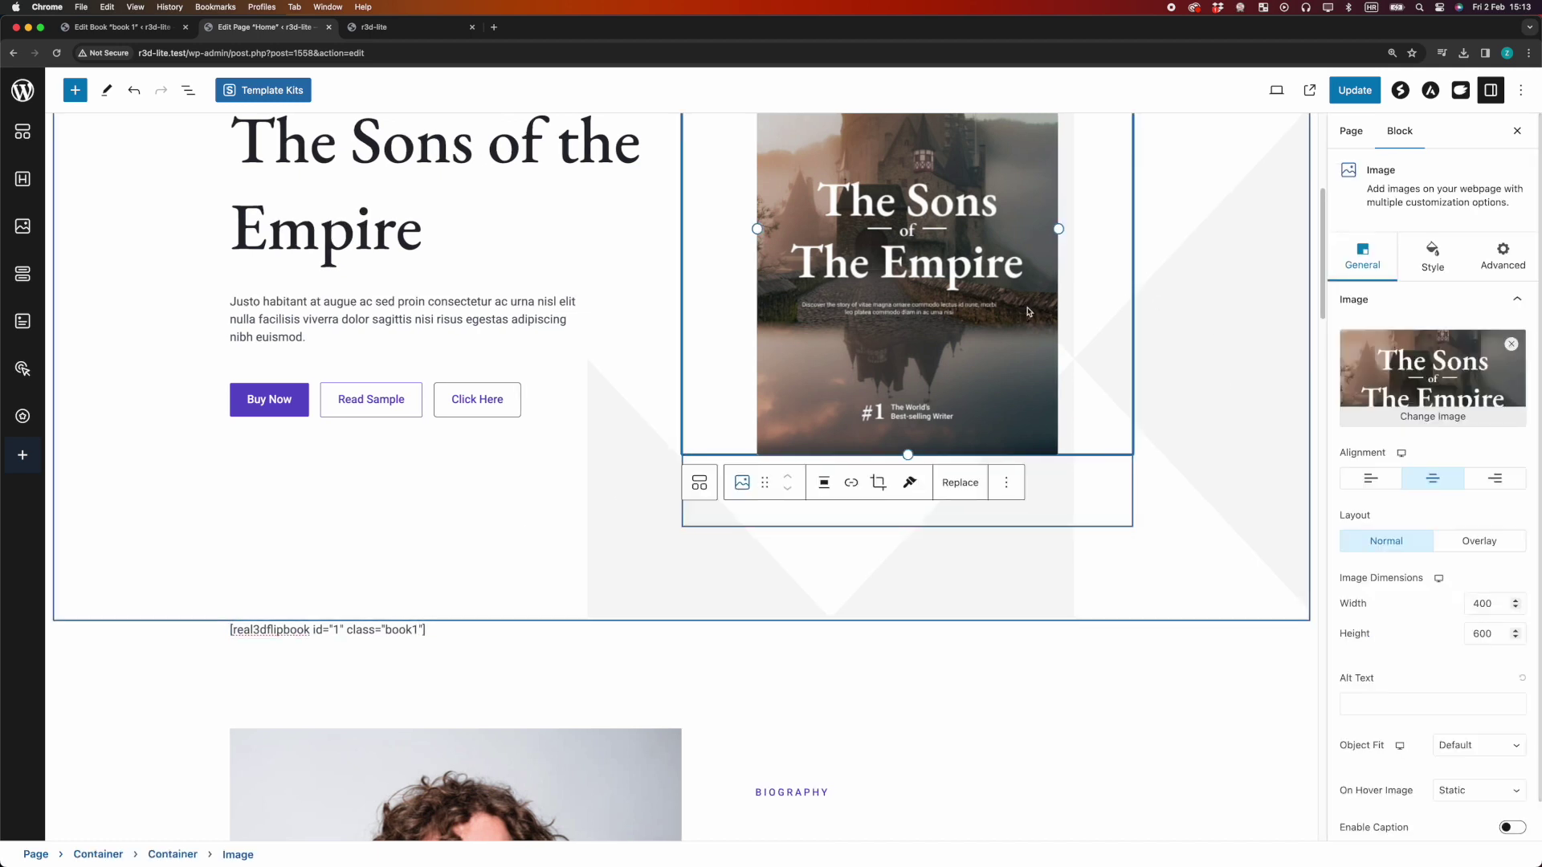
pyautogui.click(1489, 263)
pyautogui.click(1482, 407)
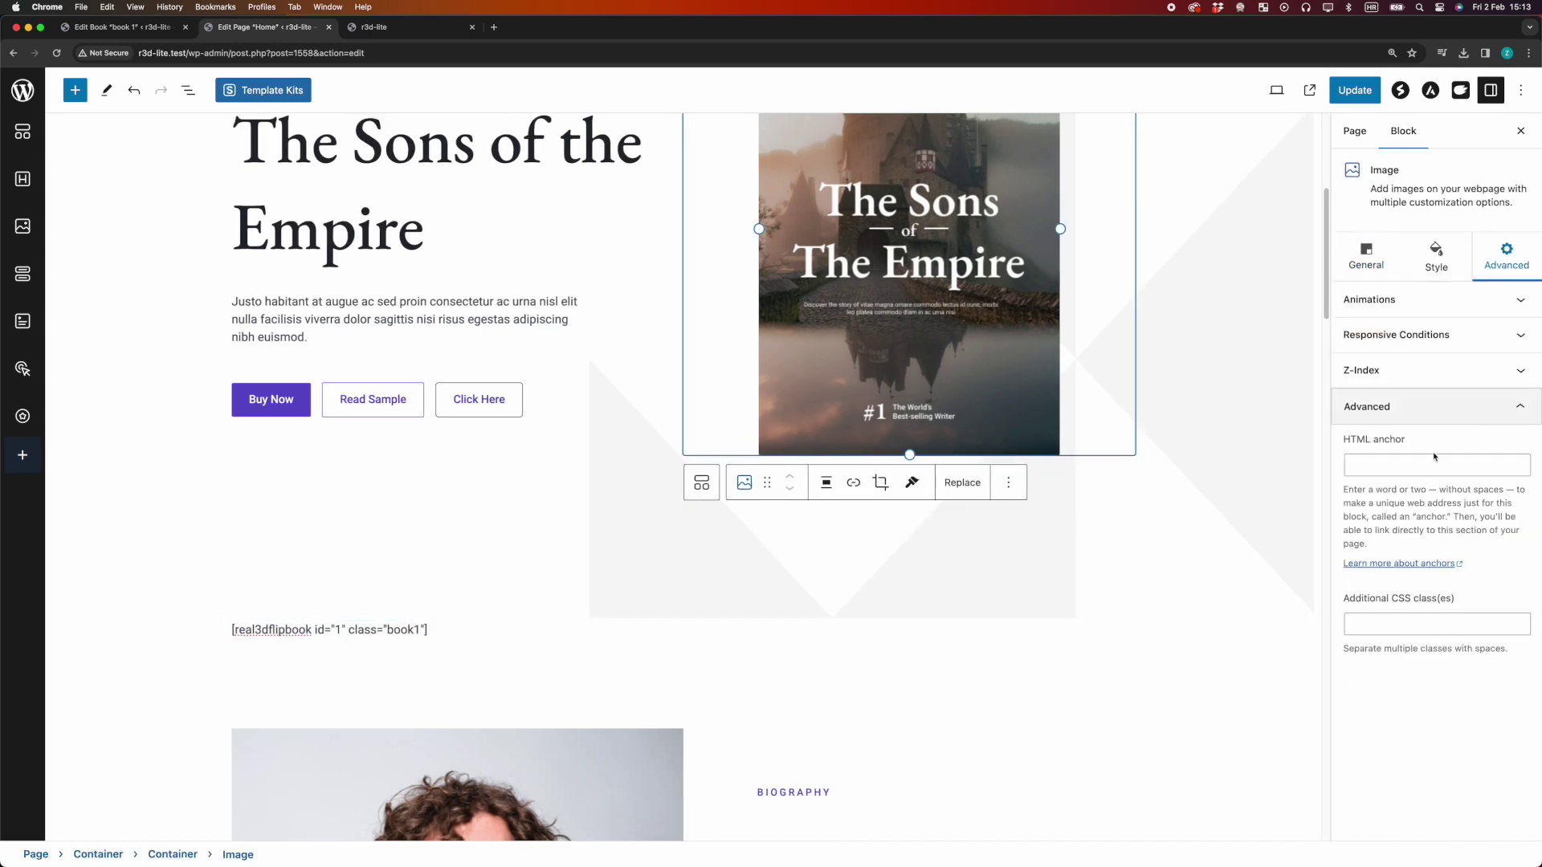
pyautogui.click(1425, 625)
pyautogui.write('book1')
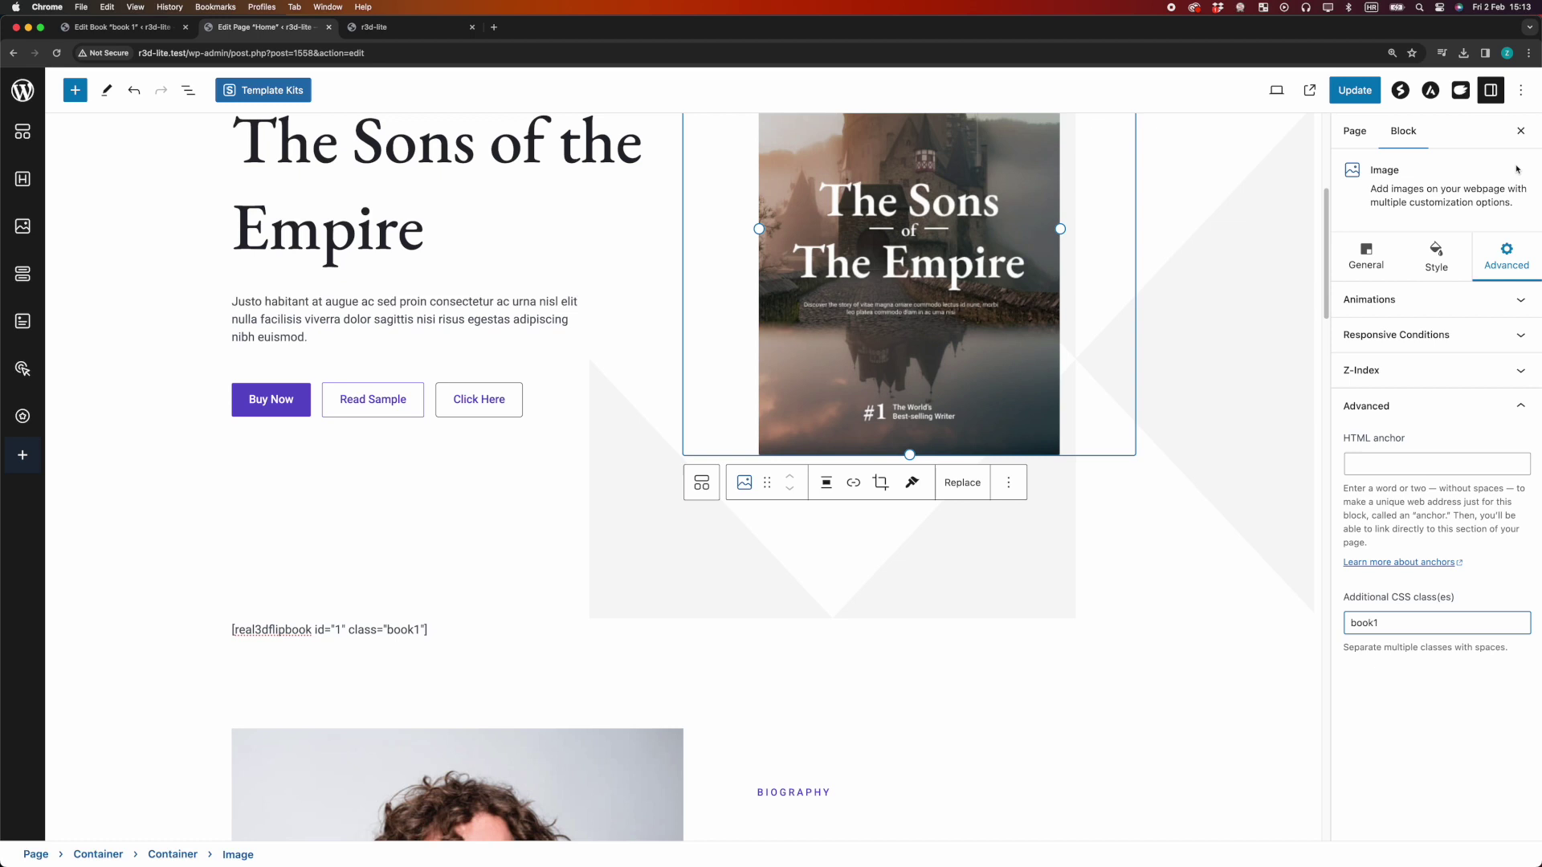
pyautogui.click(1365, 93)
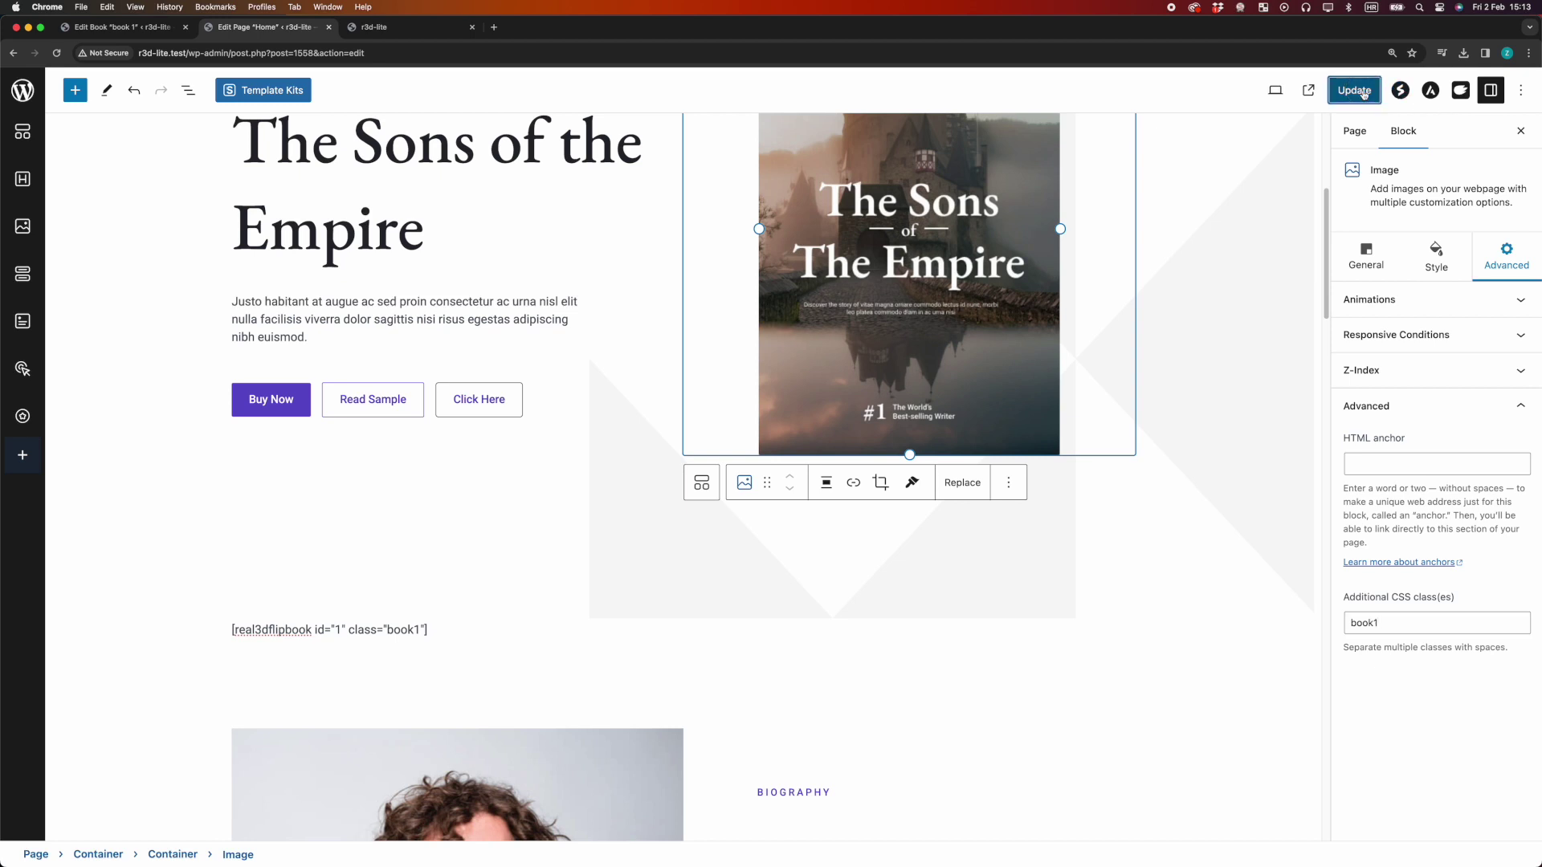
# On the live Home page, open book 1's lightbox from the cover and flip its pages
pyautogui.click(1312, 98)
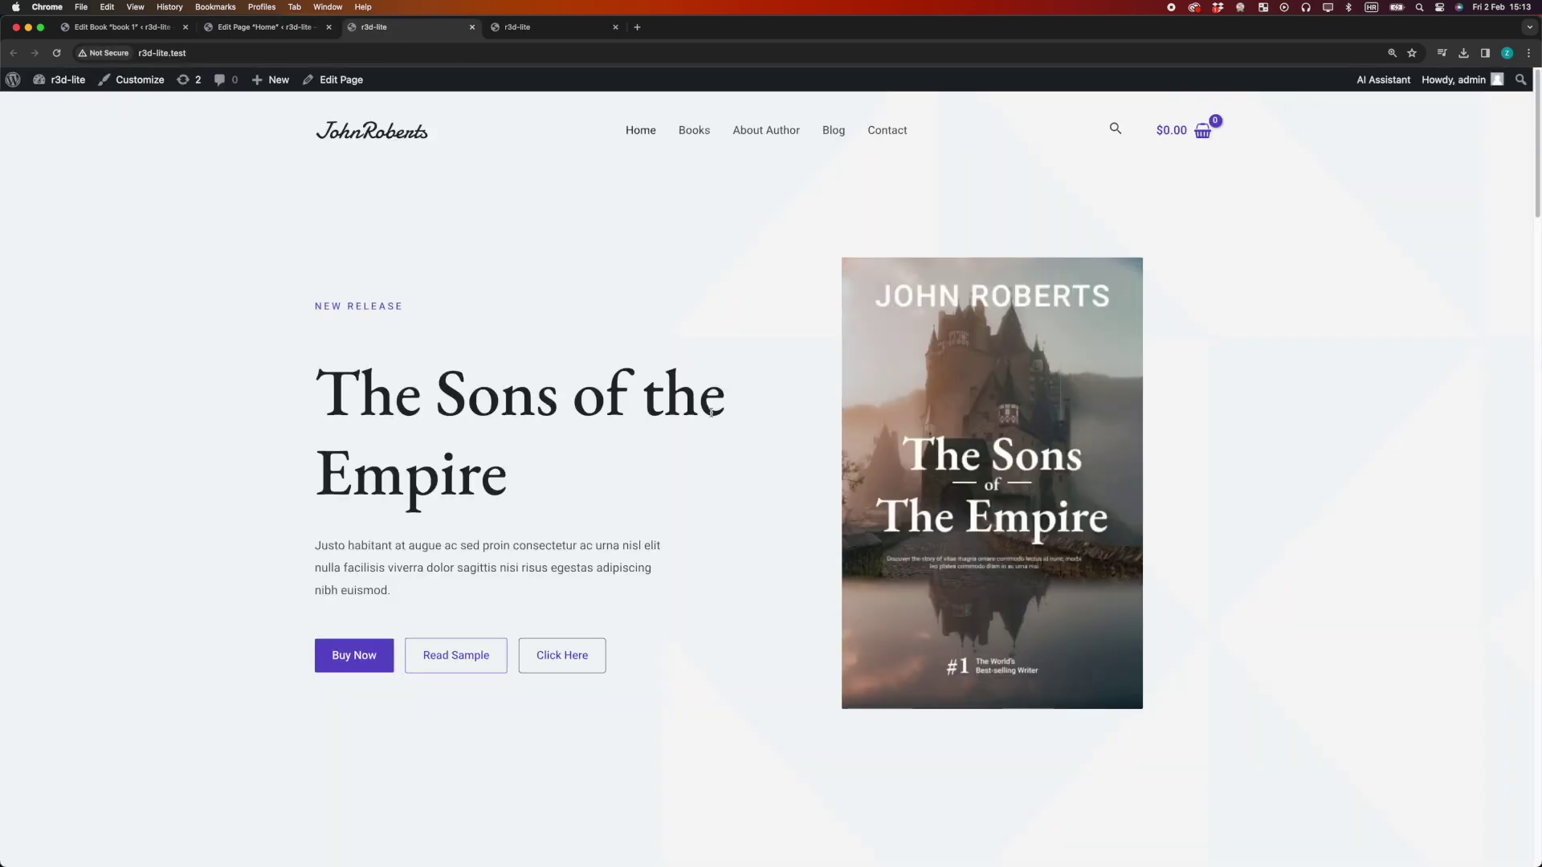
pyautogui.click(938, 434)
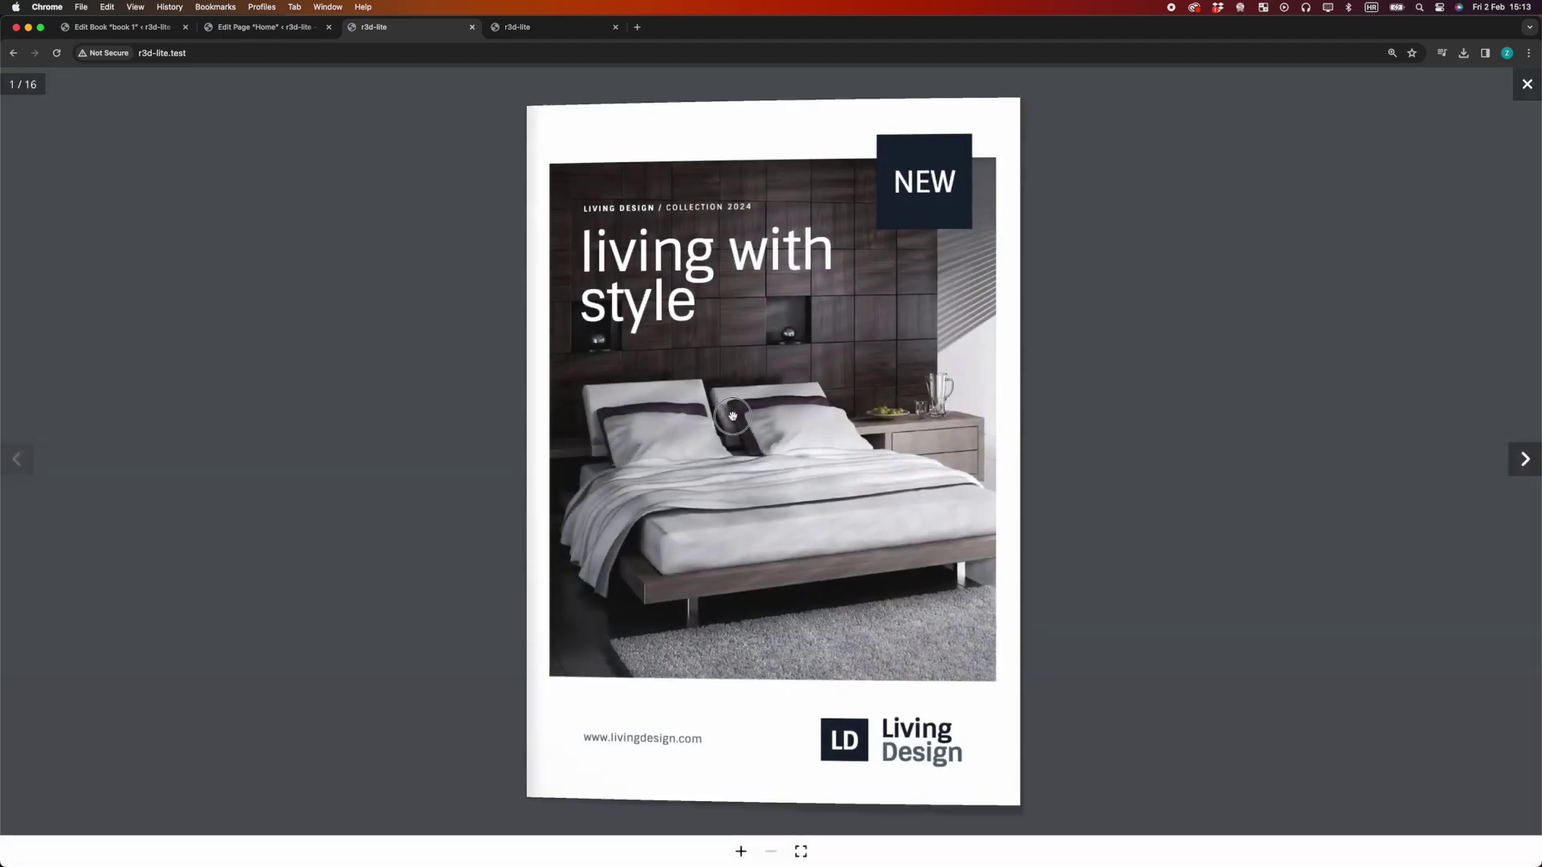
pyautogui.moveTo(1029, 414); pyautogui.dragTo(613, 404)
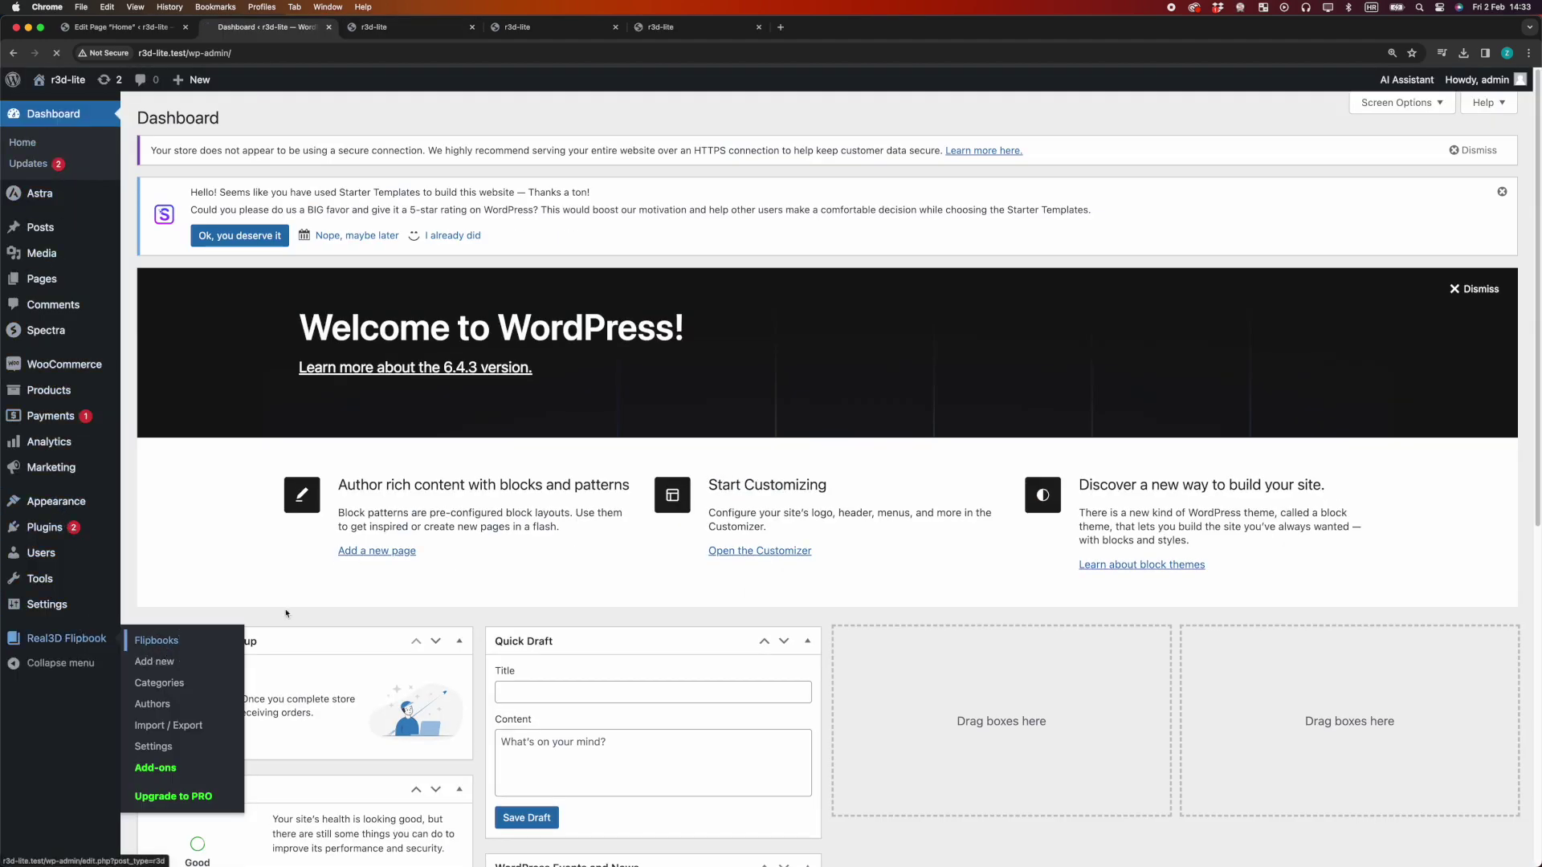
pyautogui.click(157, 639)
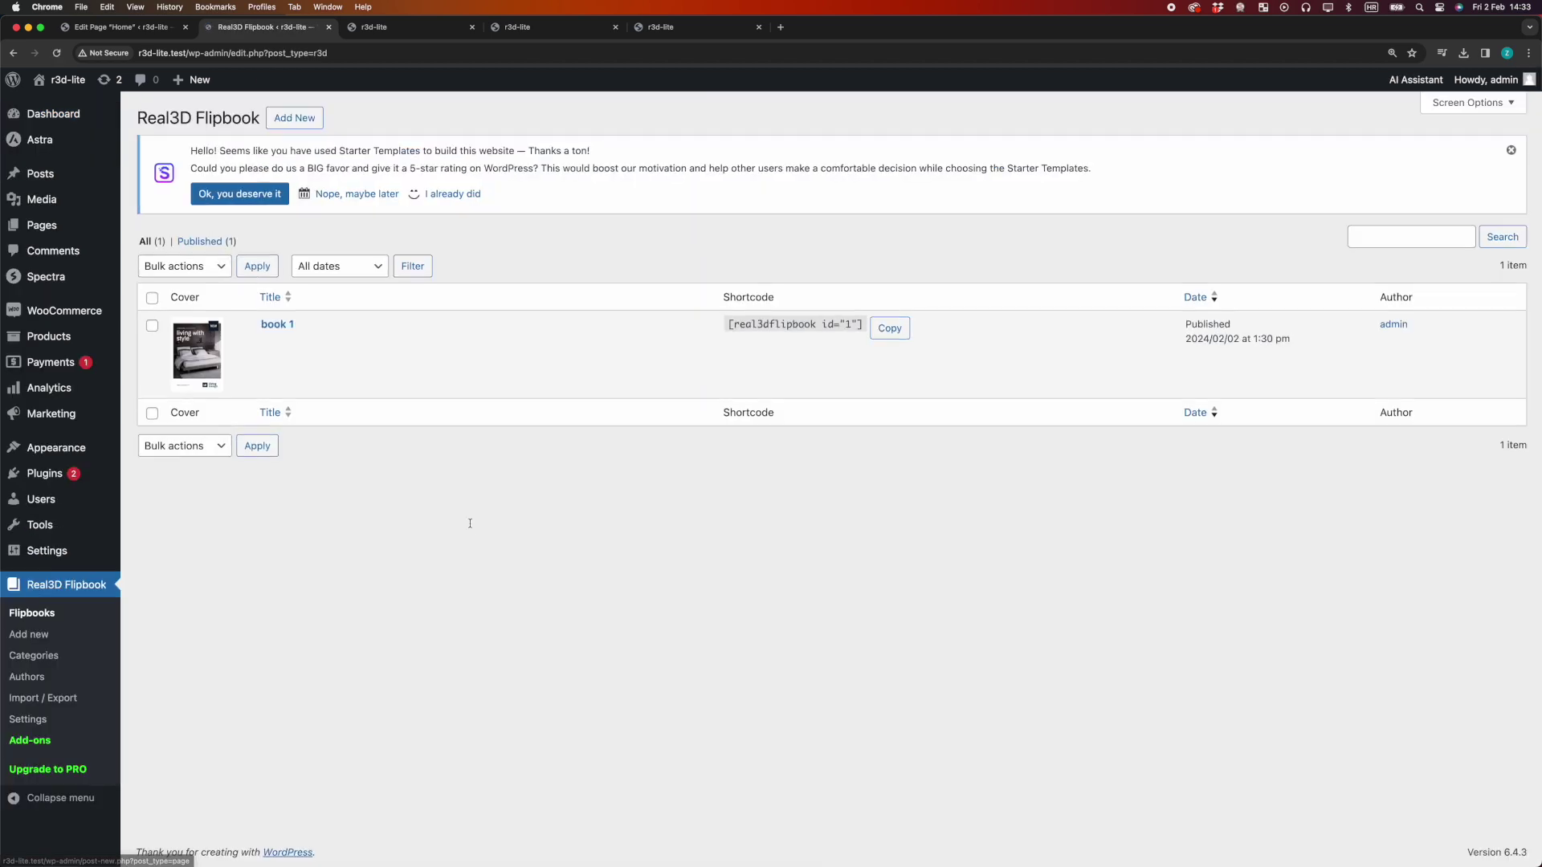
# Open book 1 in Edit Book and show its General settings with the Mode choices
pyautogui.click(277, 325)
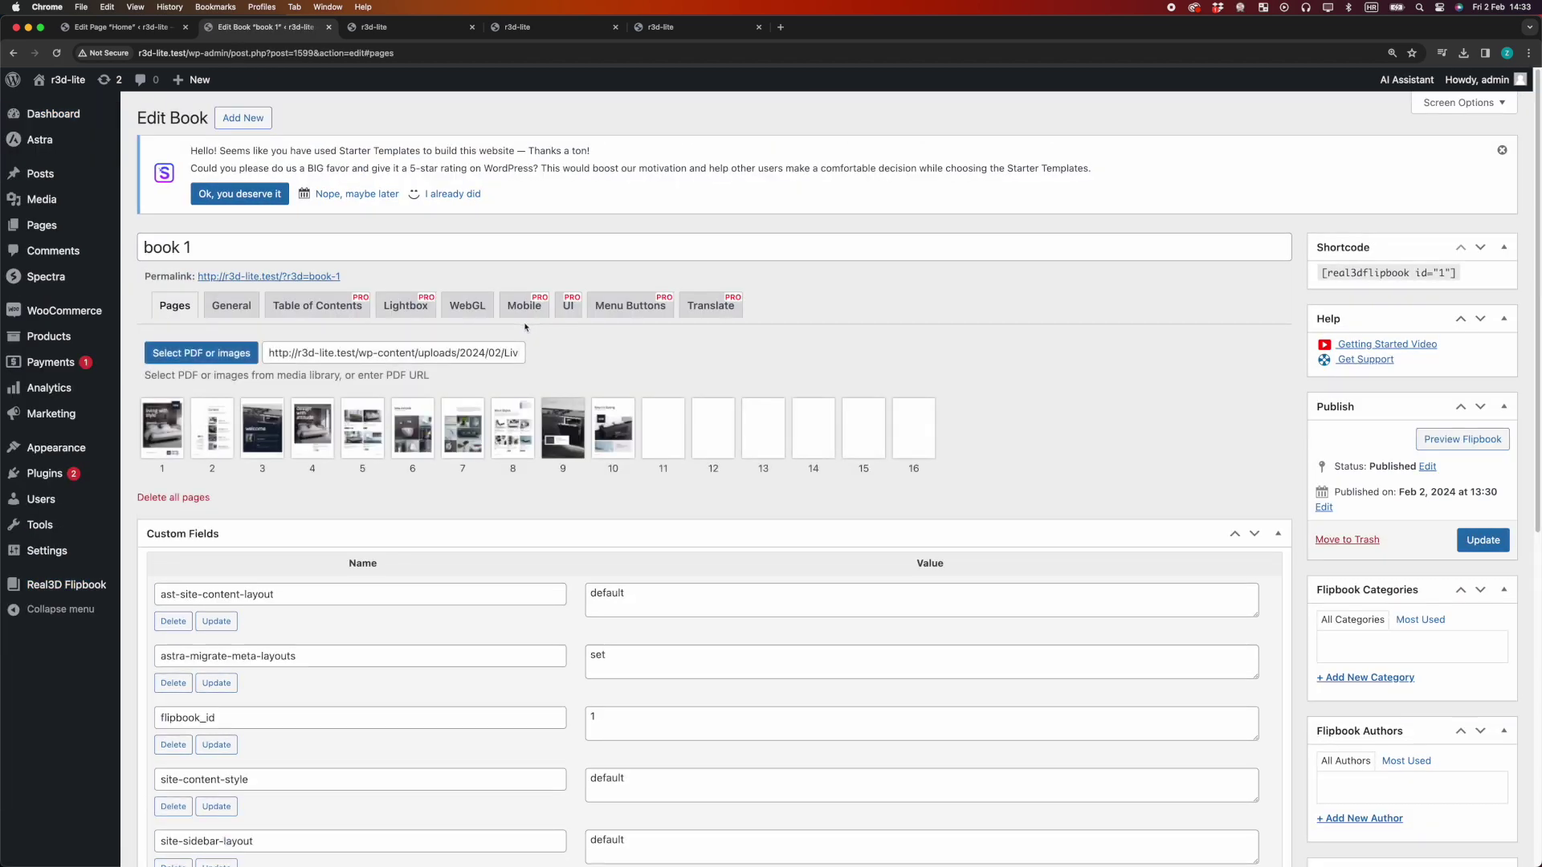
pyautogui.click(227, 308)
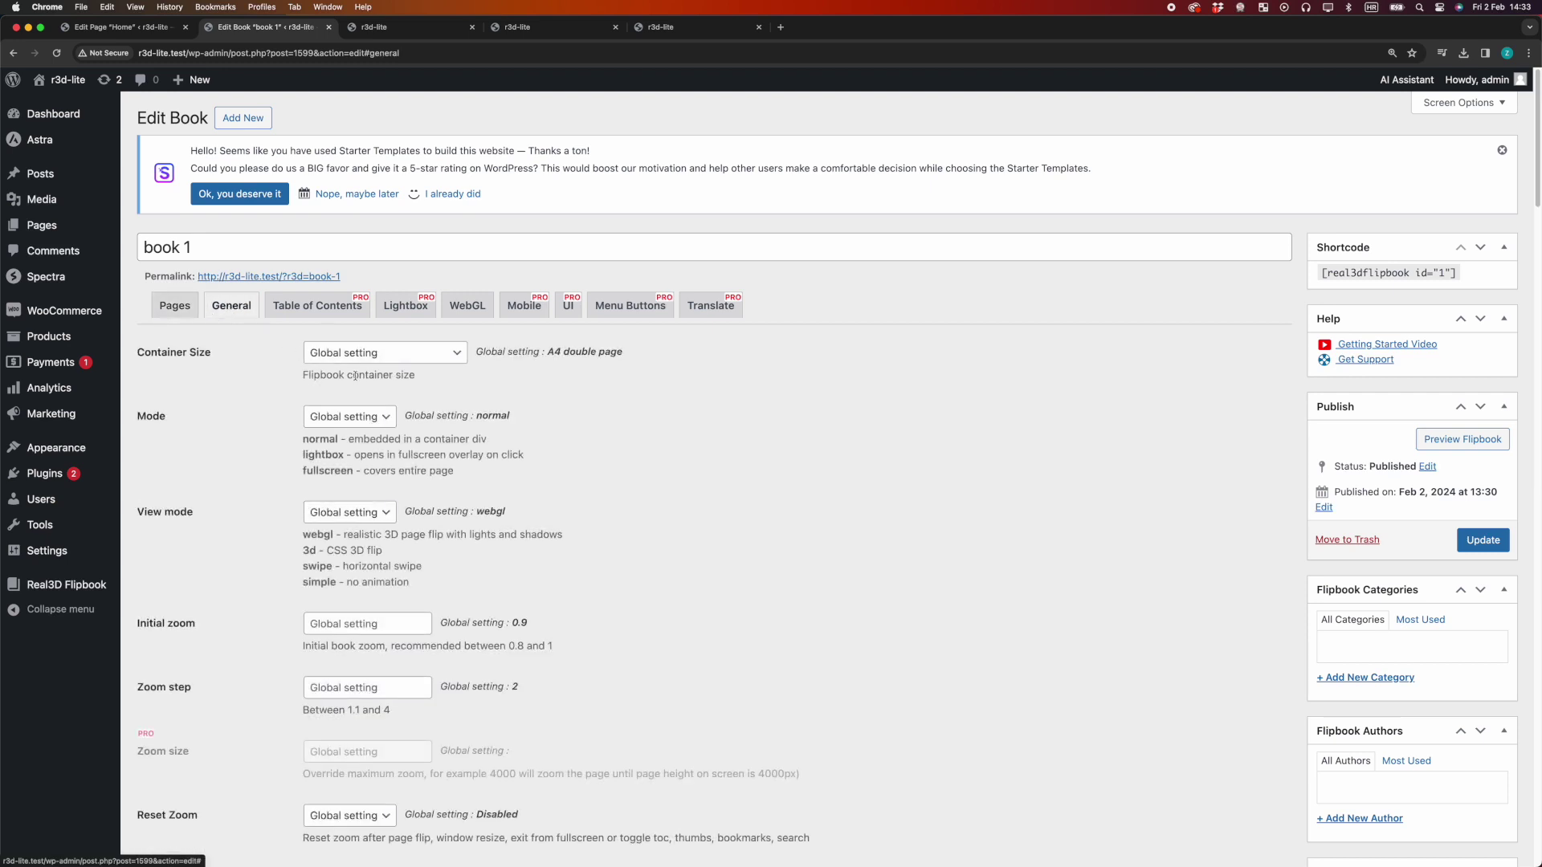
# Change book 1's View mode from the global setting to 3d/scroll
pyautogui.click(376, 415)
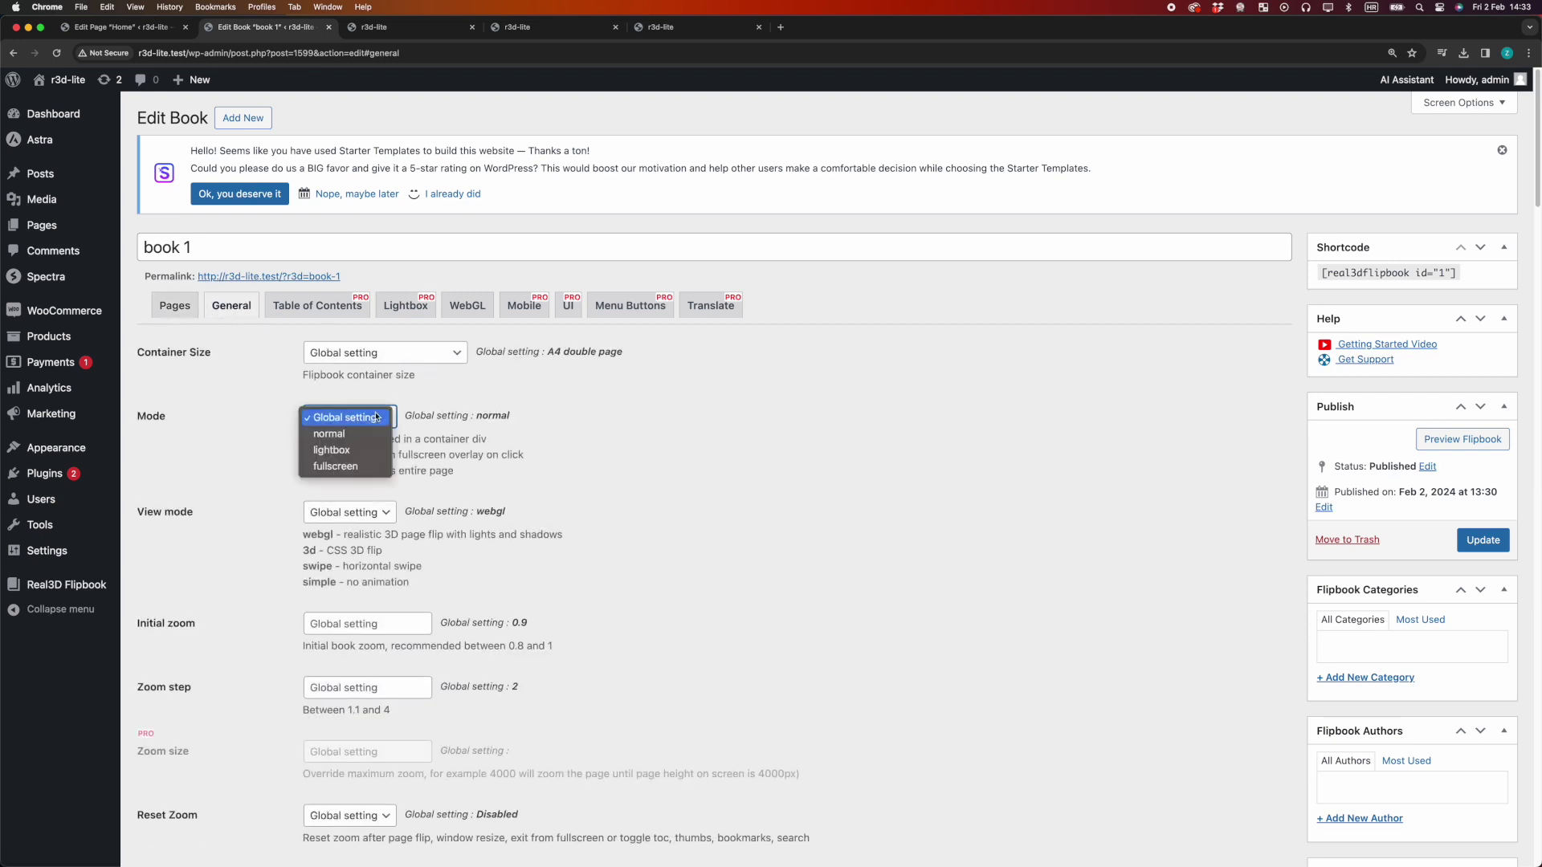
pyautogui.click(377, 417)
pyautogui.scroll(-3, 376, 418)
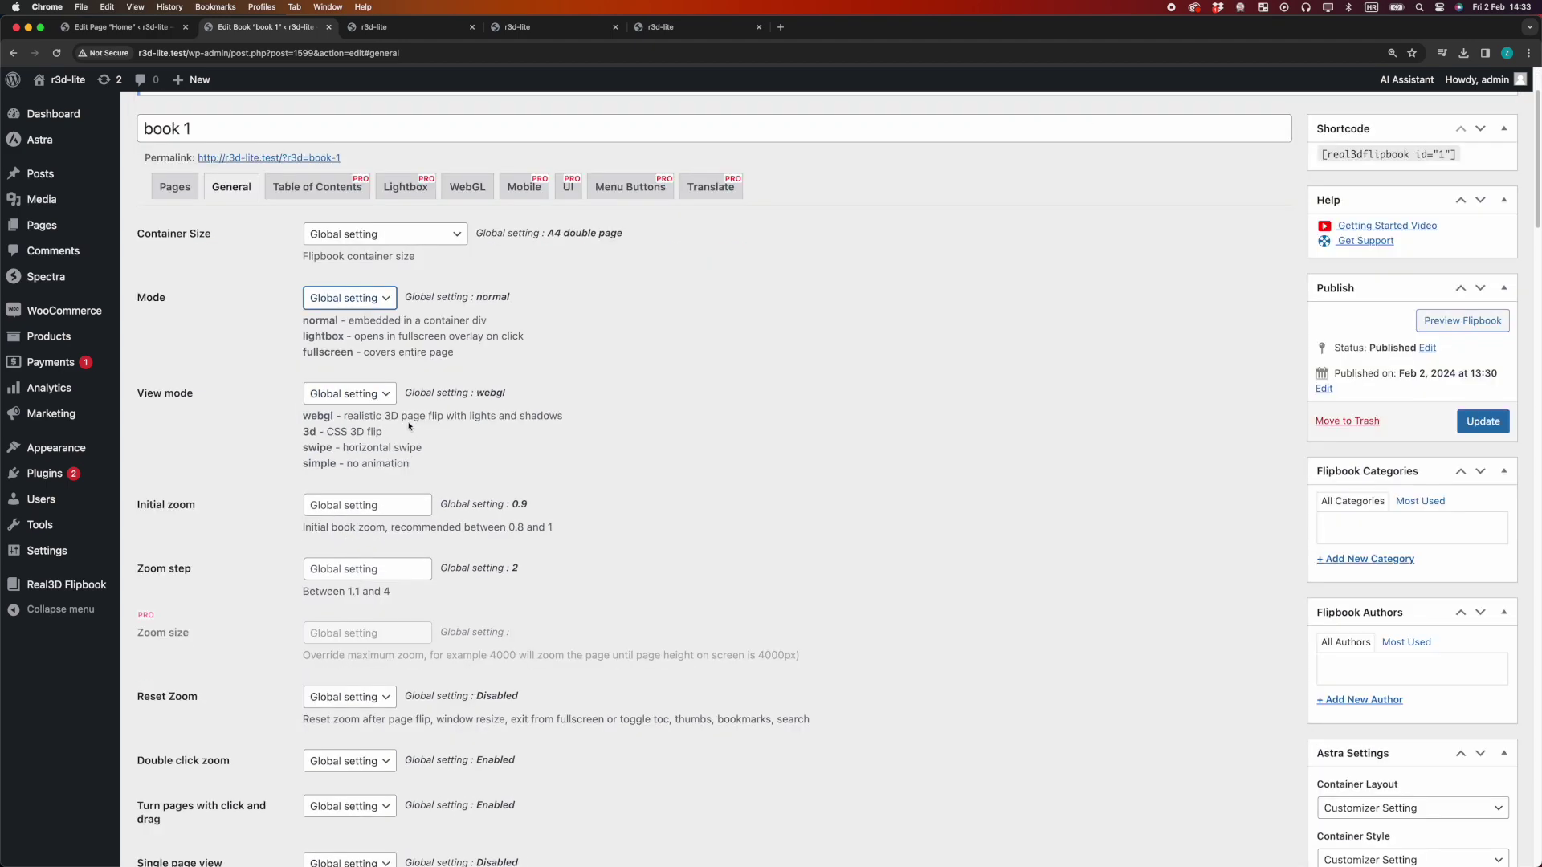
pyautogui.click(382, 399)
pyautogui.click(360, 431)
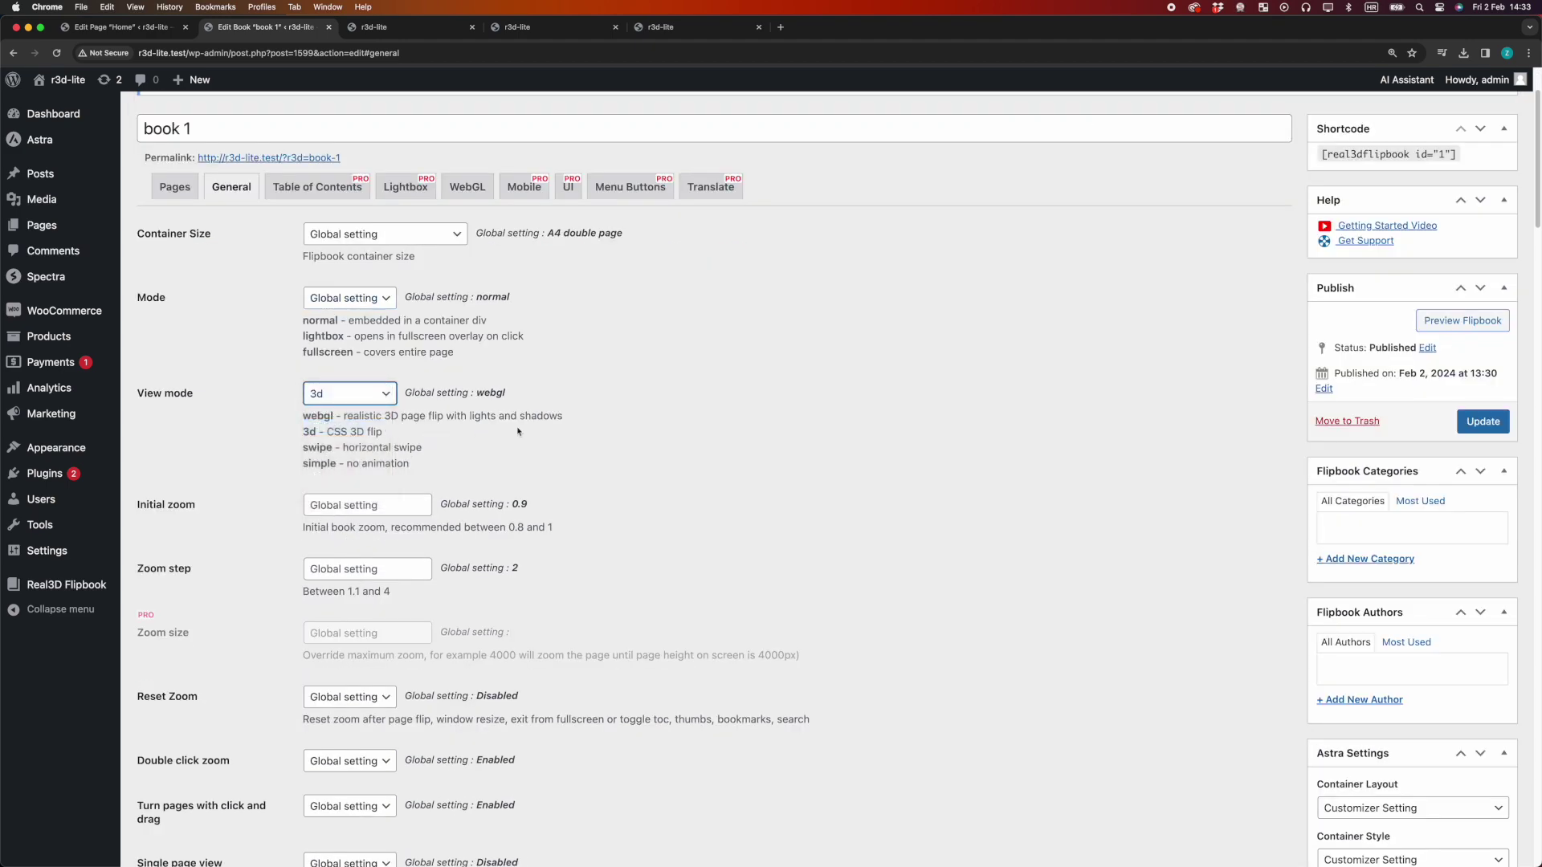
# Preview the flipbook in scroll mode, paging forward through several spreads, then close it
pyautogui.click(1447, 328)
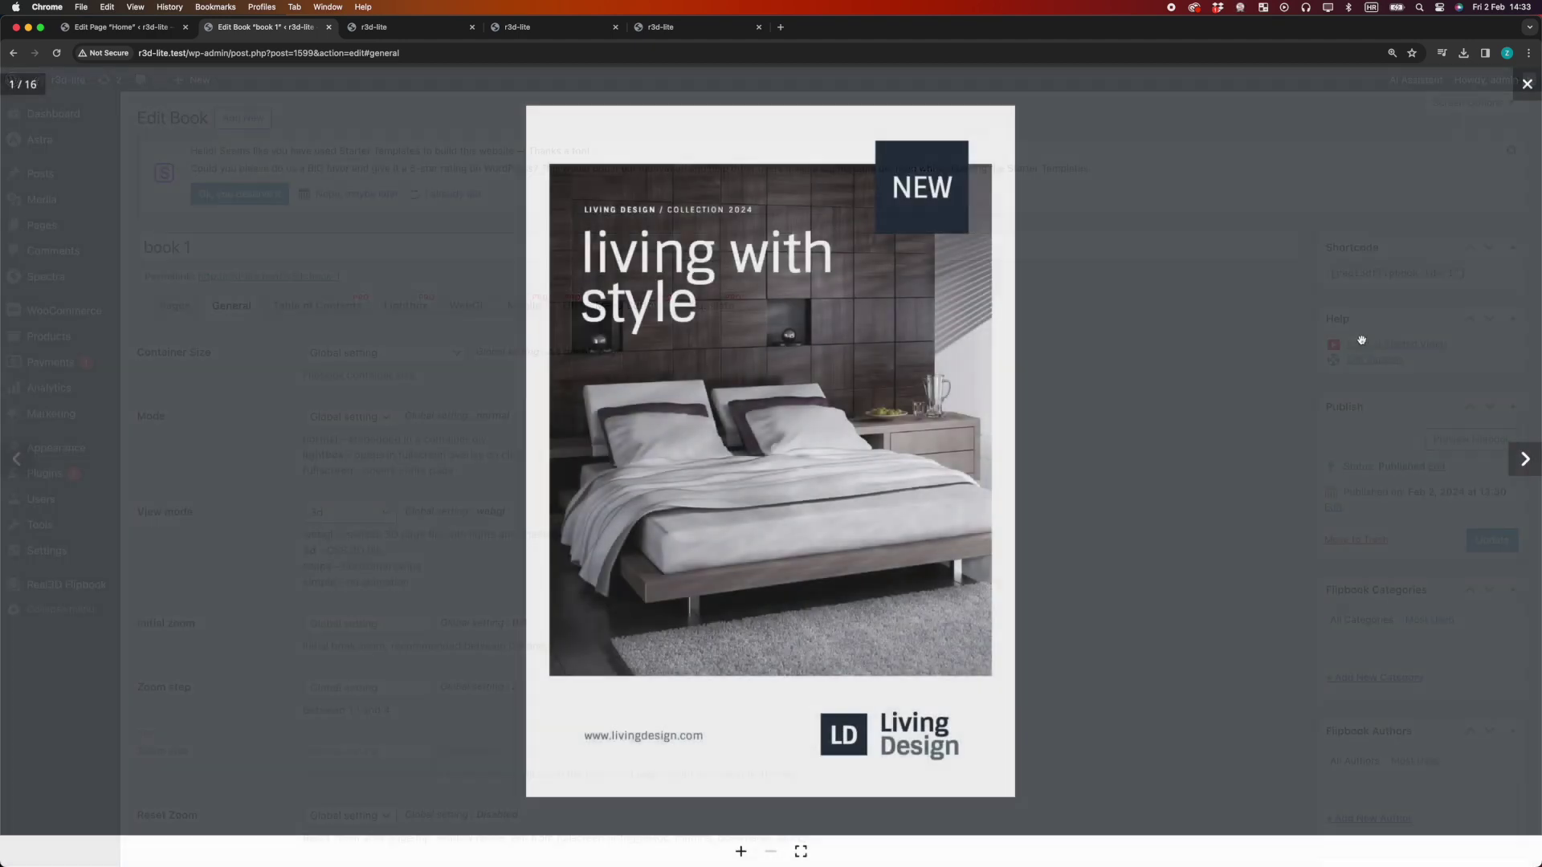
pyautogui.click(732, 399)
pyautogui.click(721, 366)
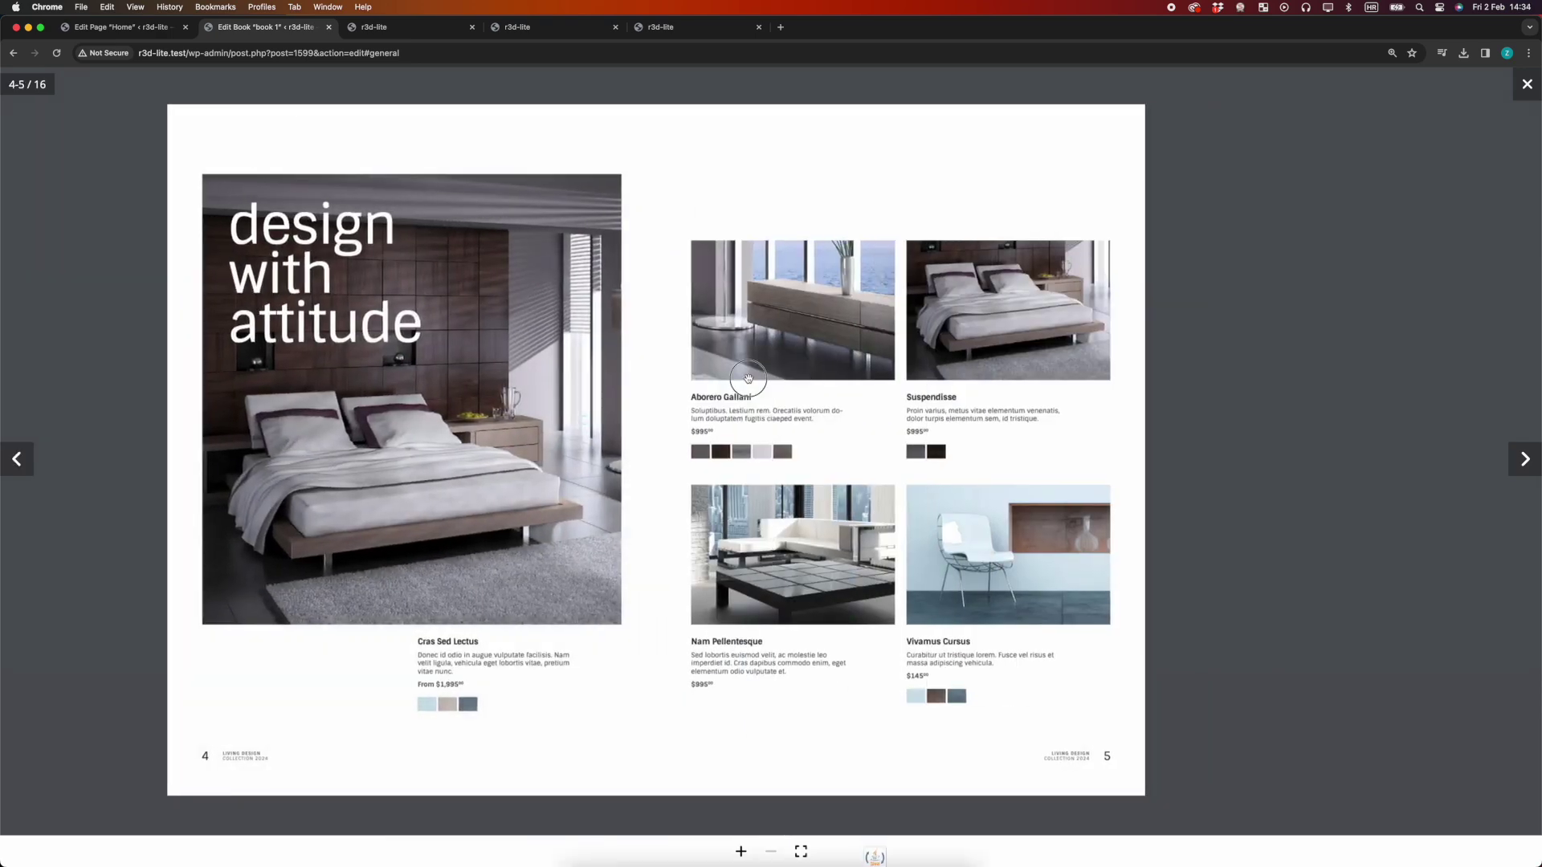
pyautogui.click(761, 380)
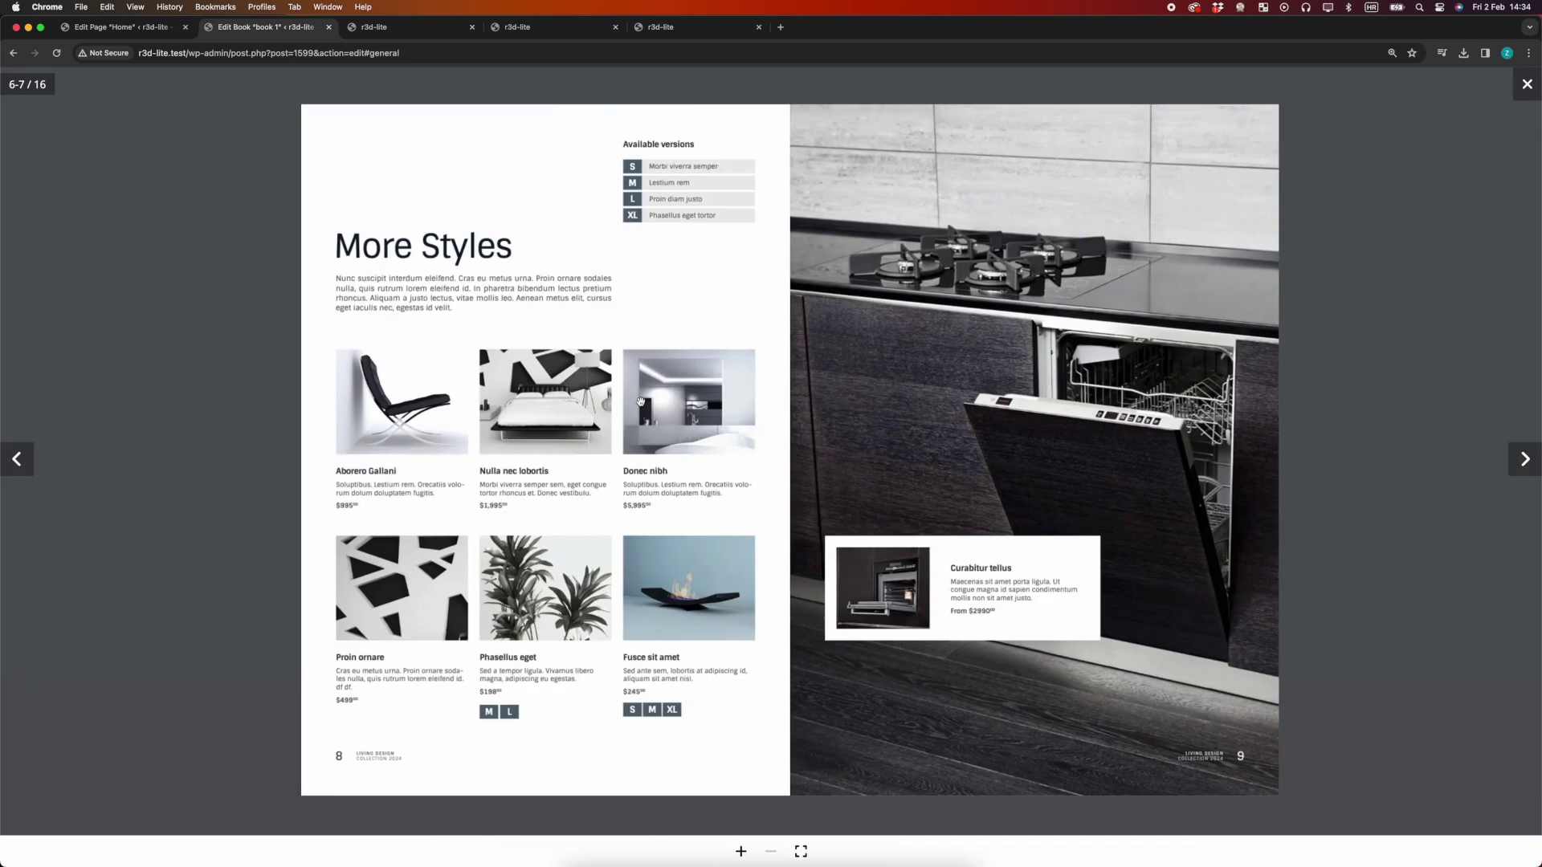
pyautogui.scroll(-5, 855, 414)
pyautogui.scroll(-5, 884, 458)
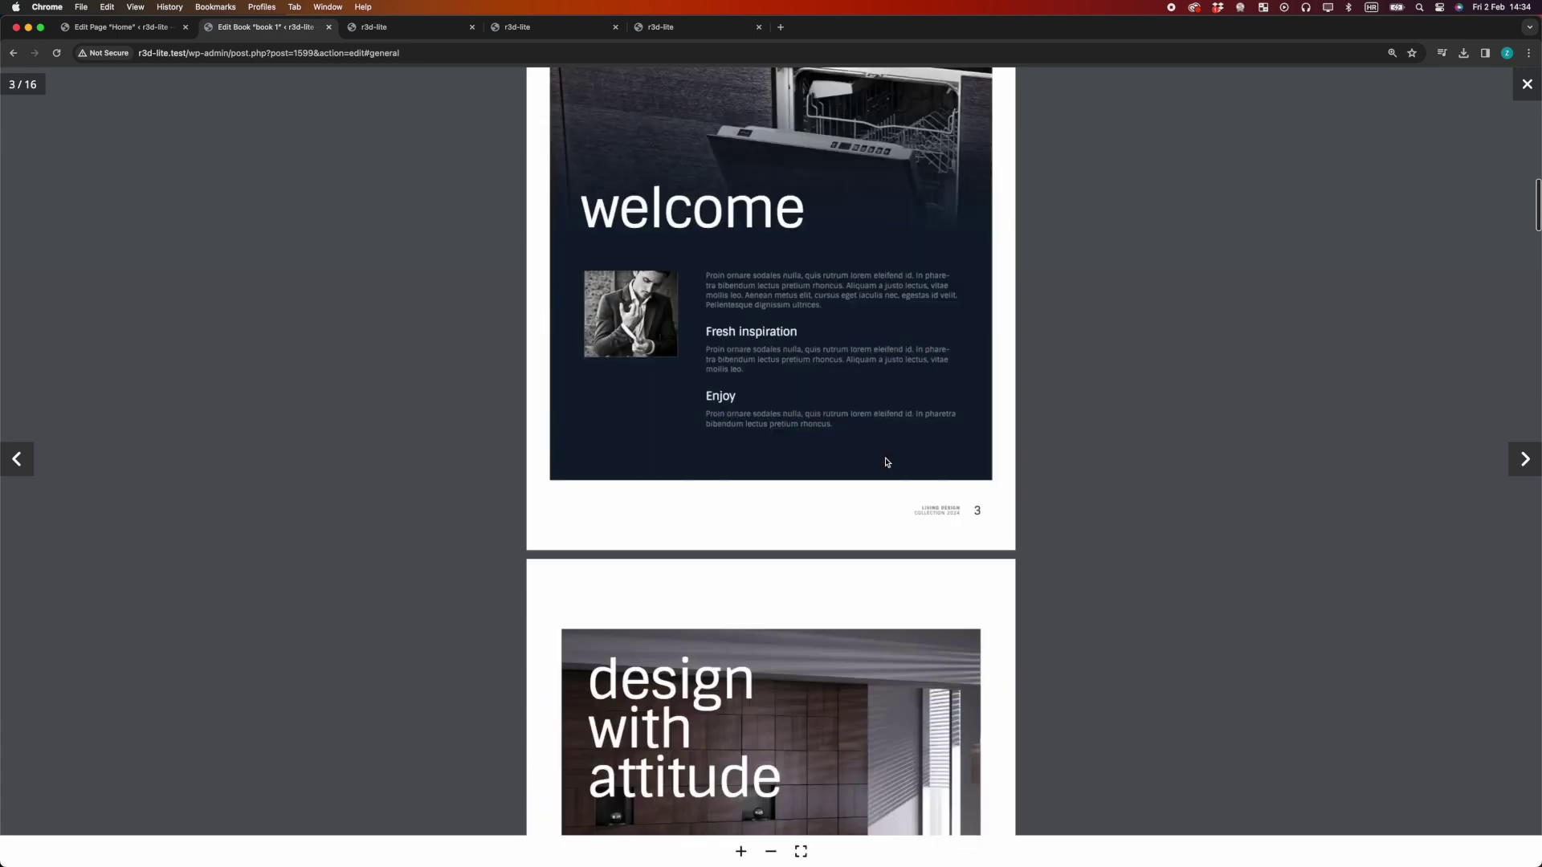
pyautogui.scroll(-5, 914, 504)
pyautogui.moveTo(1539, 195); pyautogui.dragTo(1538, 113)
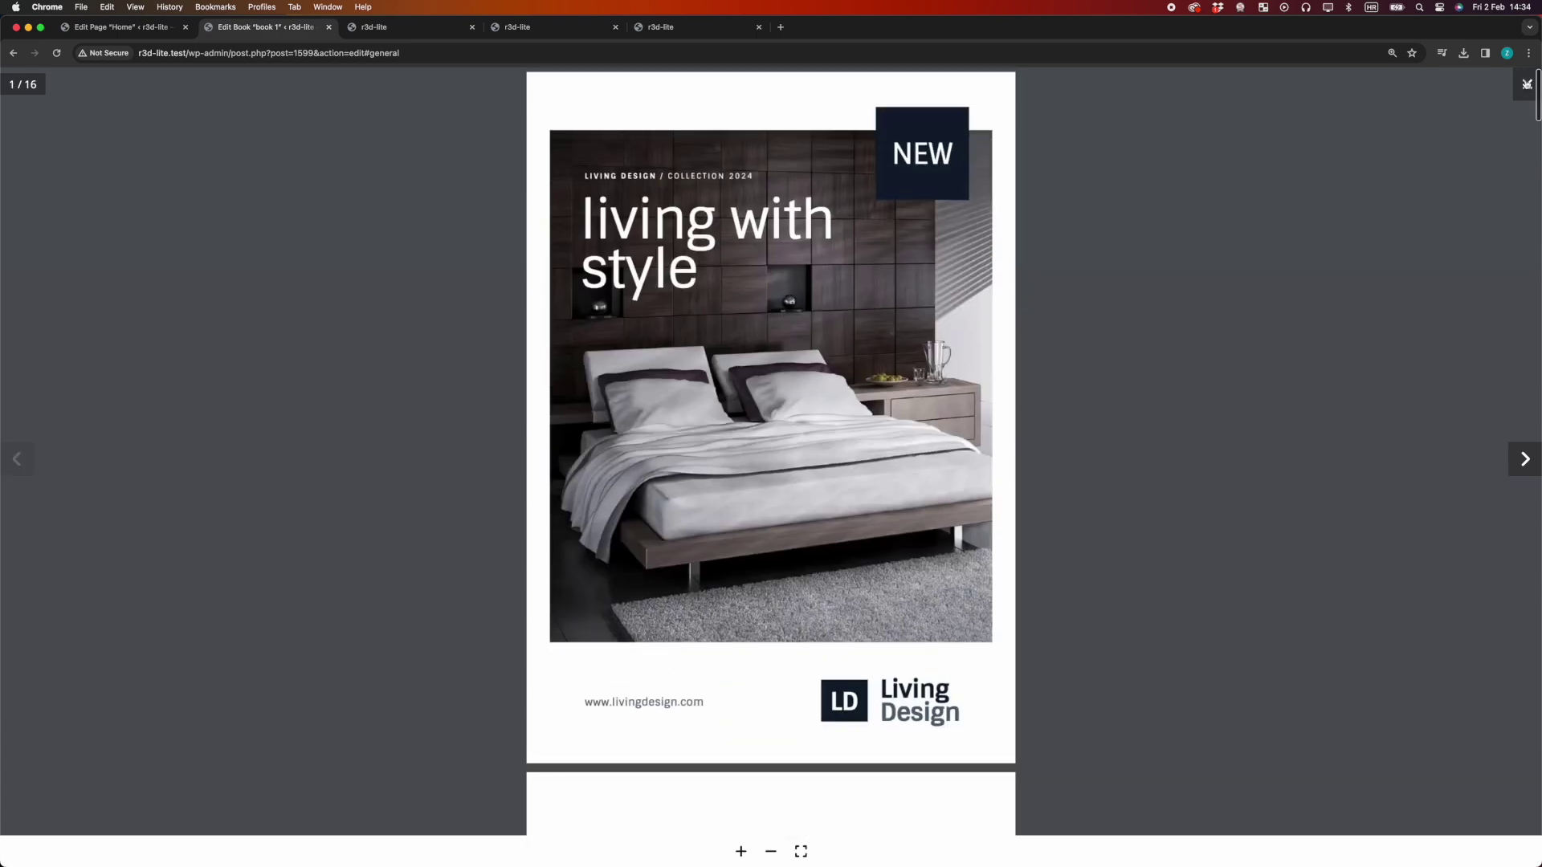
pyautogui.click(1526, 84)
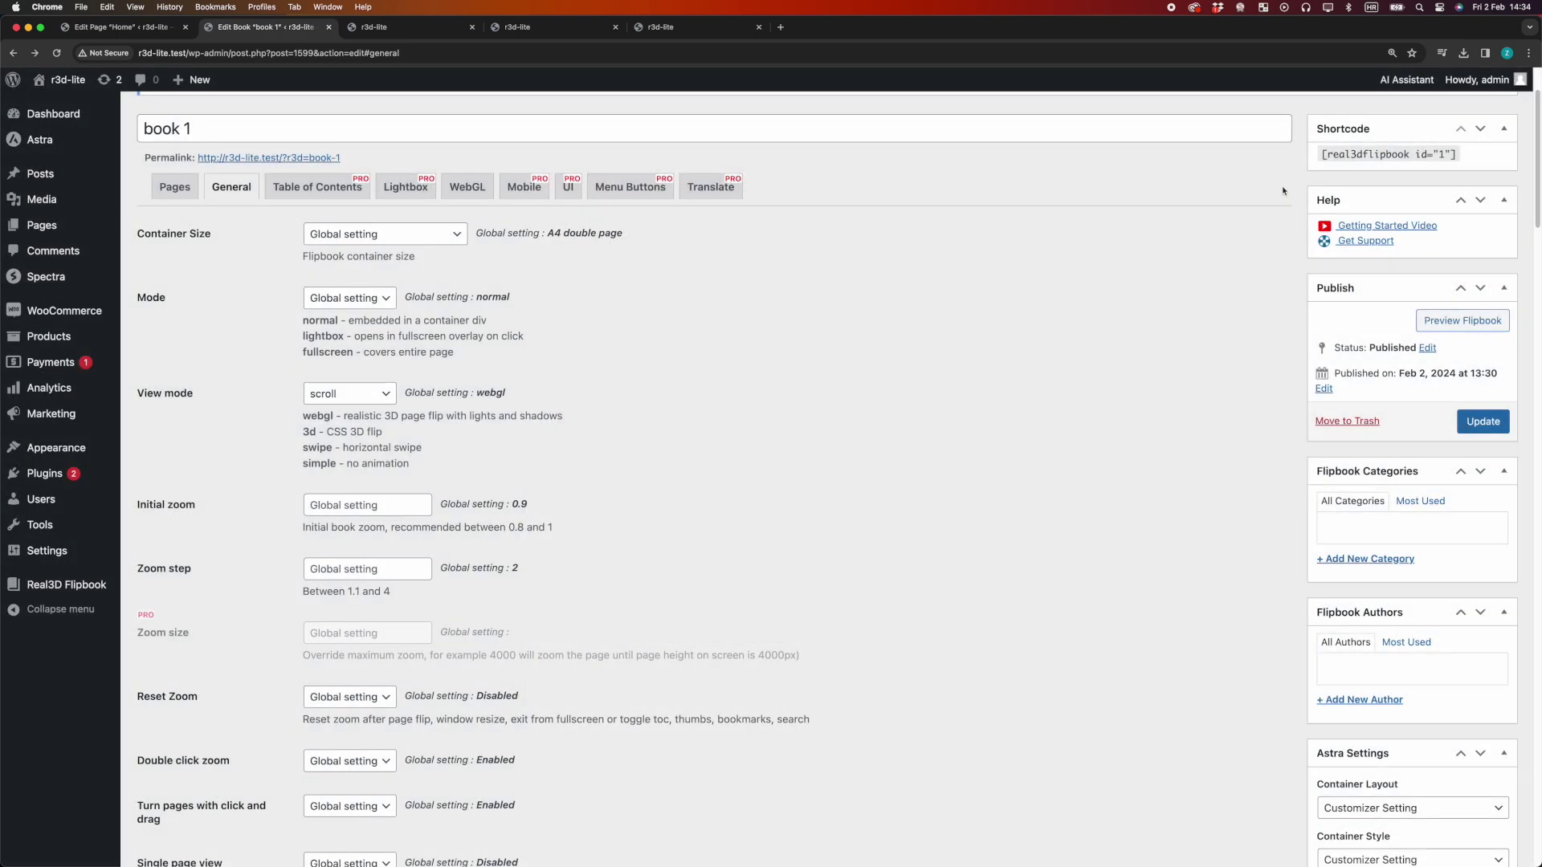
pyautogui.click(336, 182)
# Browse book 1's Lightbox and WebGL options, set Lights to Disabled, and return to General
pyautogui.click(407, 189)
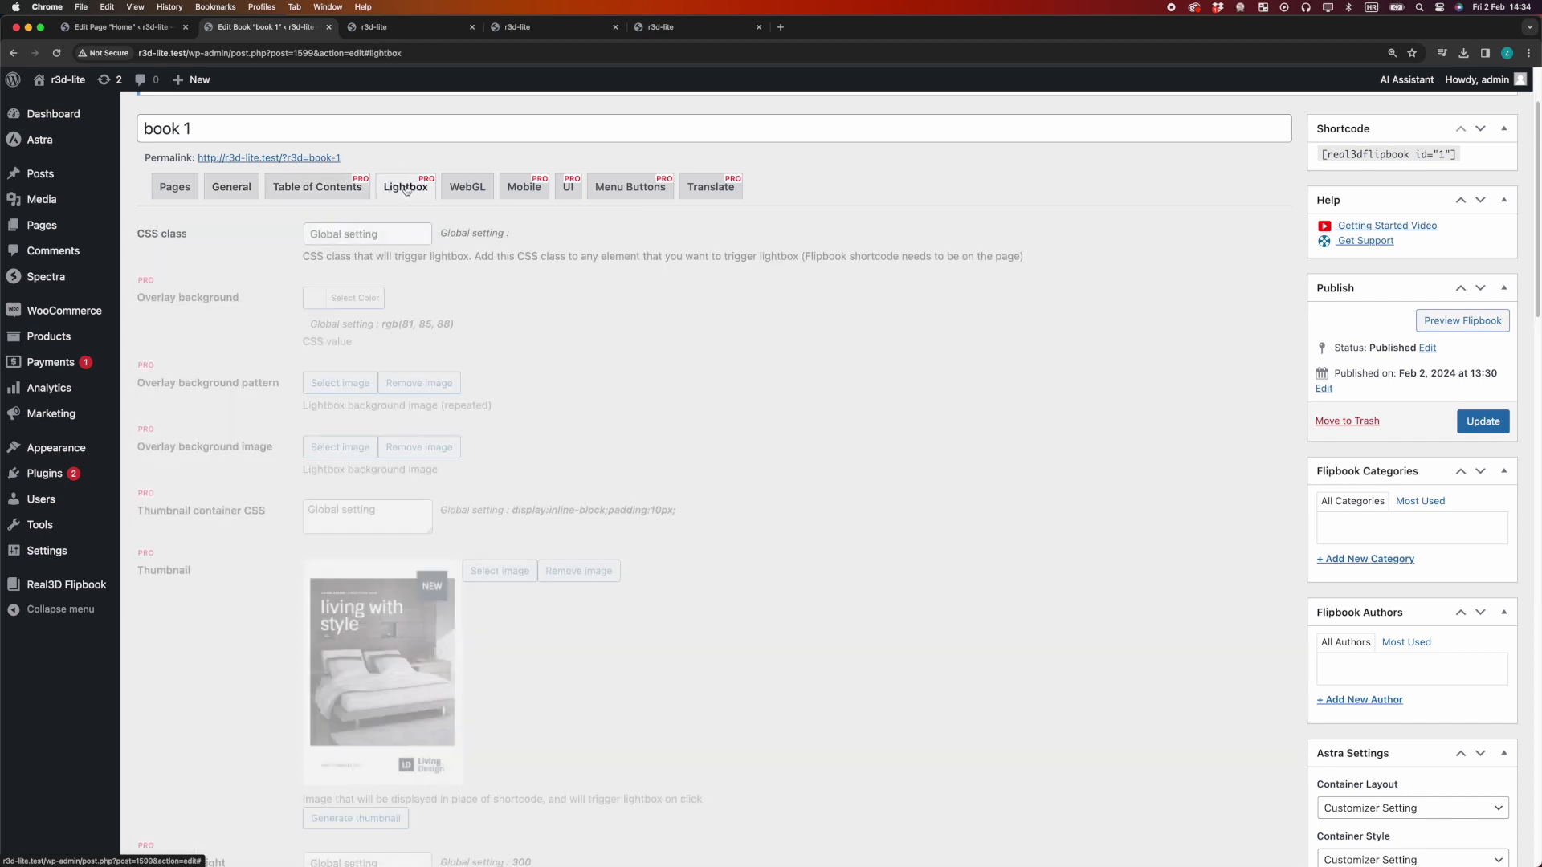
pyautogui.click(460, 193)
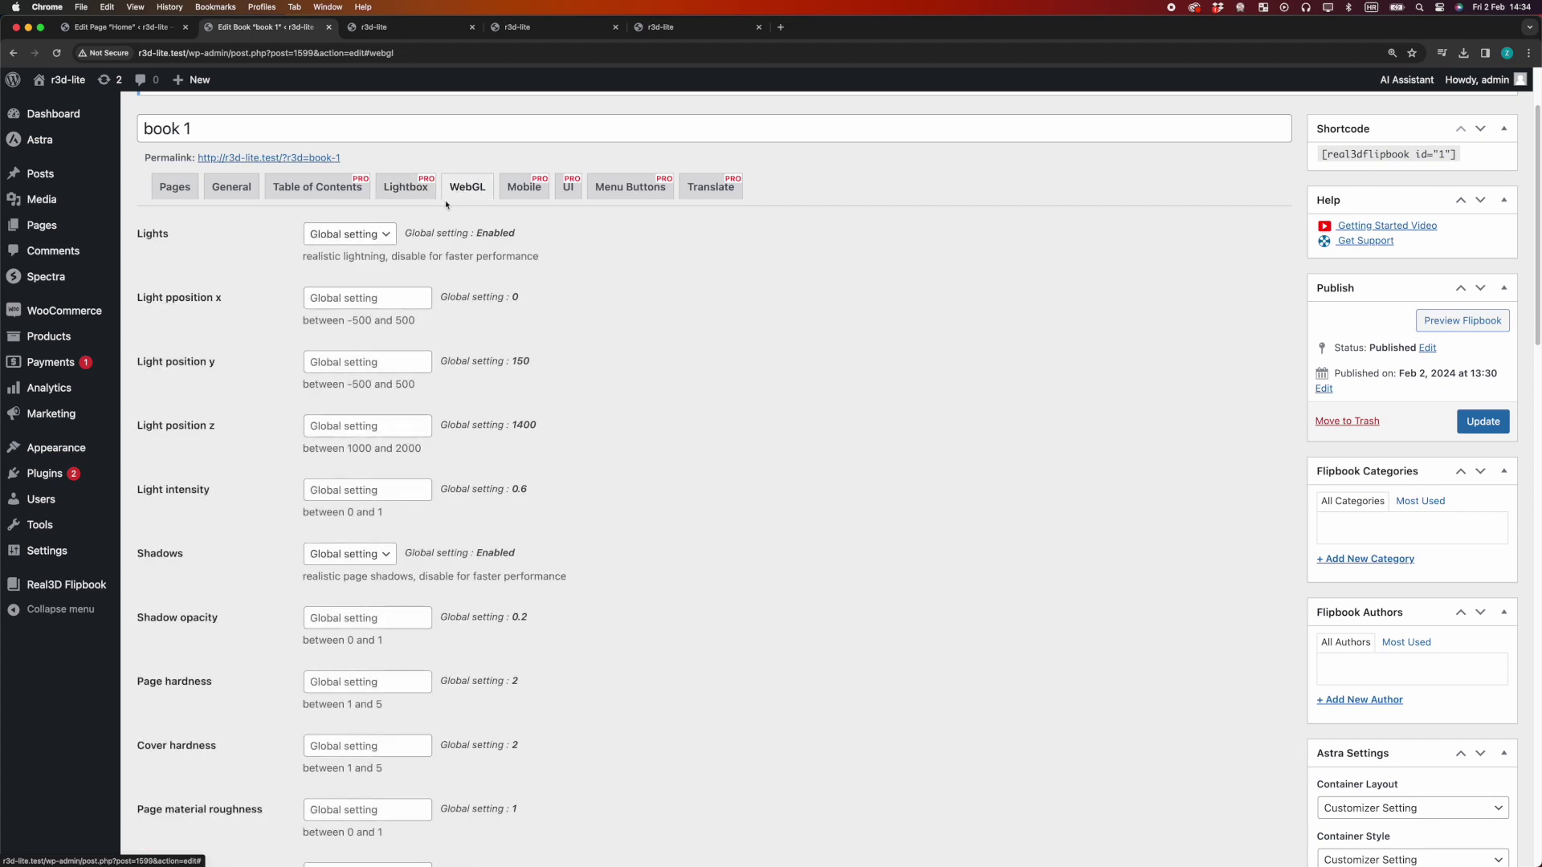
pyautogui.click(367, 234)
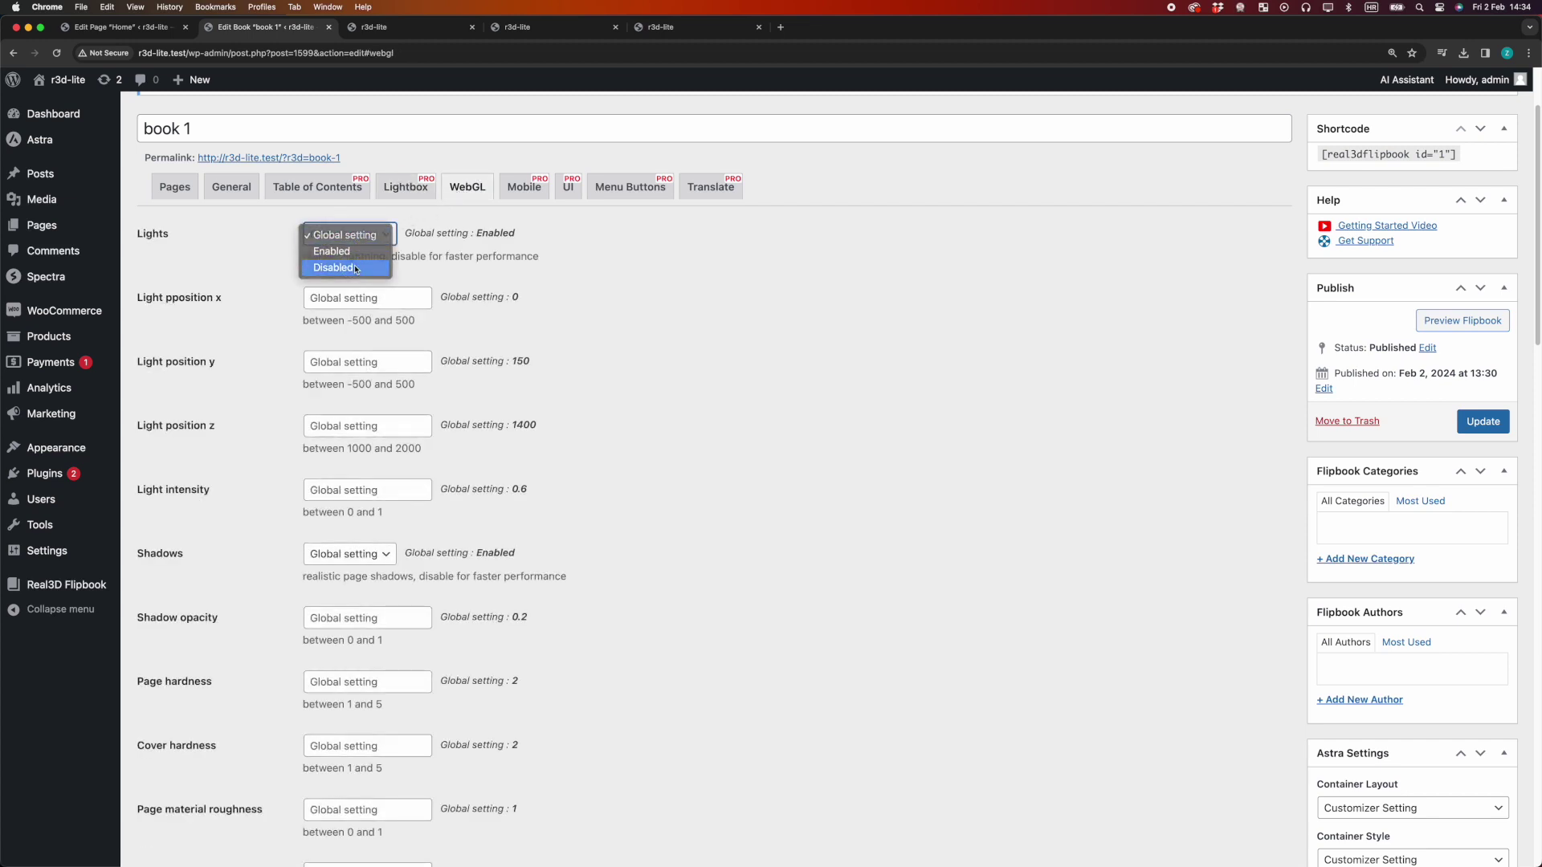
pyautogui.click(354, 267)
pyautogui.click(232, 187)
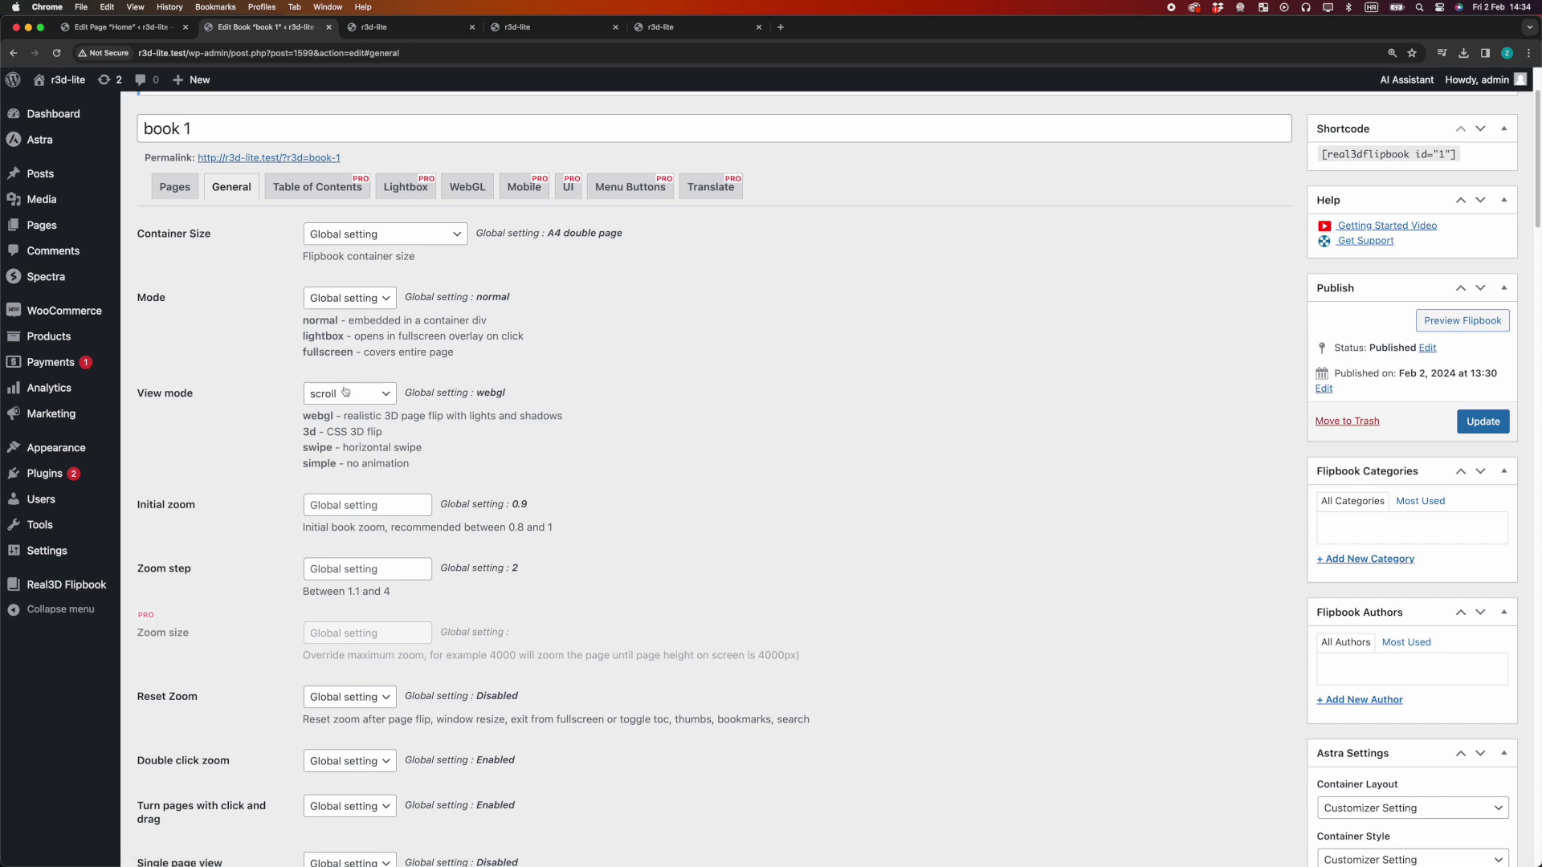
pyautogui.click(346, 392)
# Switch View mode to webgl and preview a realistic 3D flip of the cover
pyautogui.click(332, 337)
pyautogui.click(1501, 322)
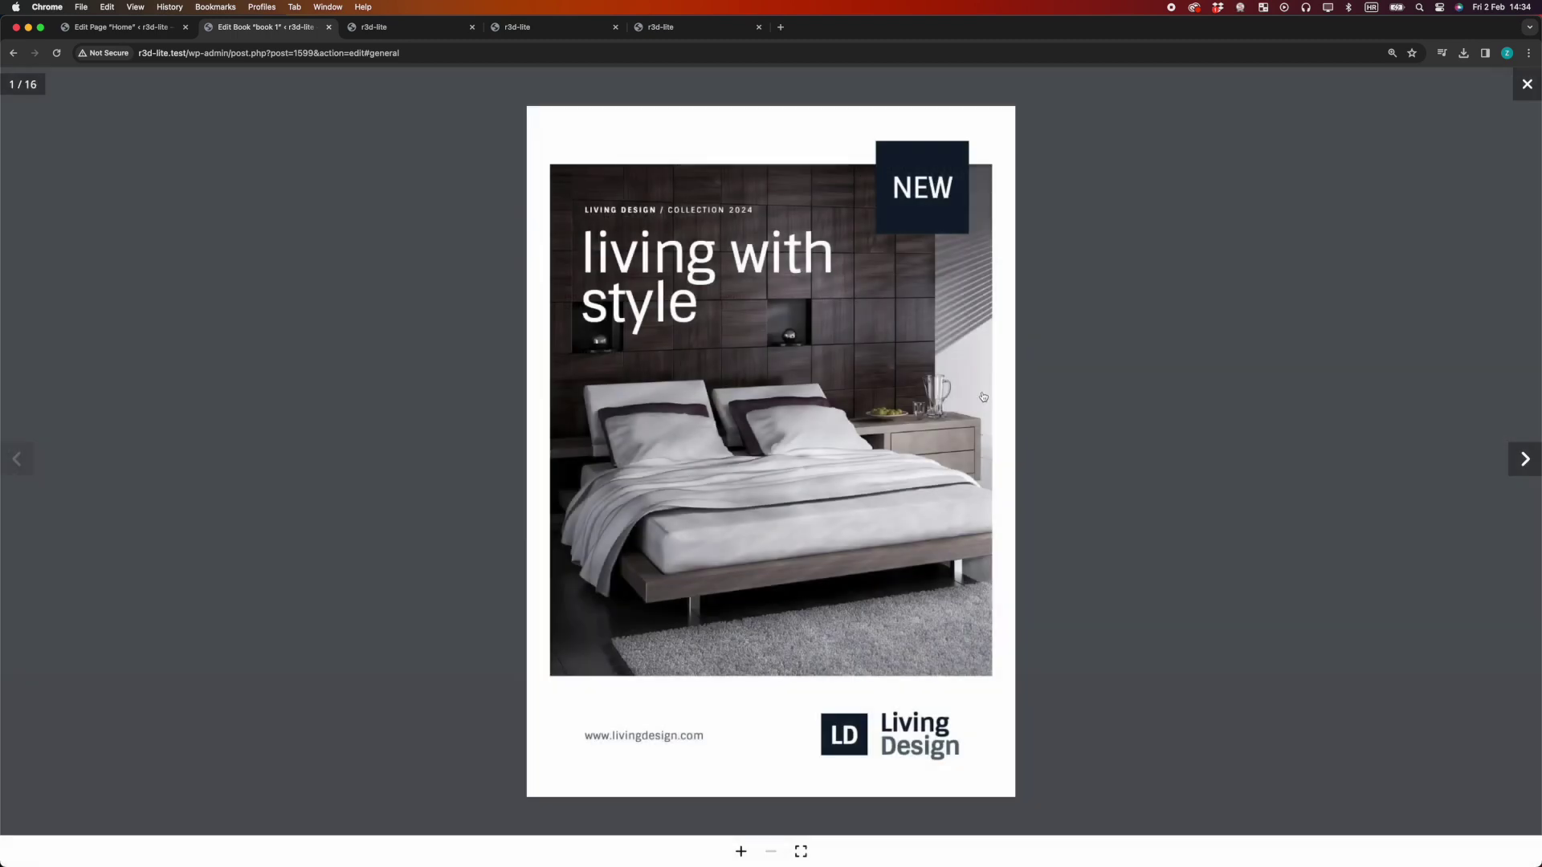
pyautogui.click(984, 398)
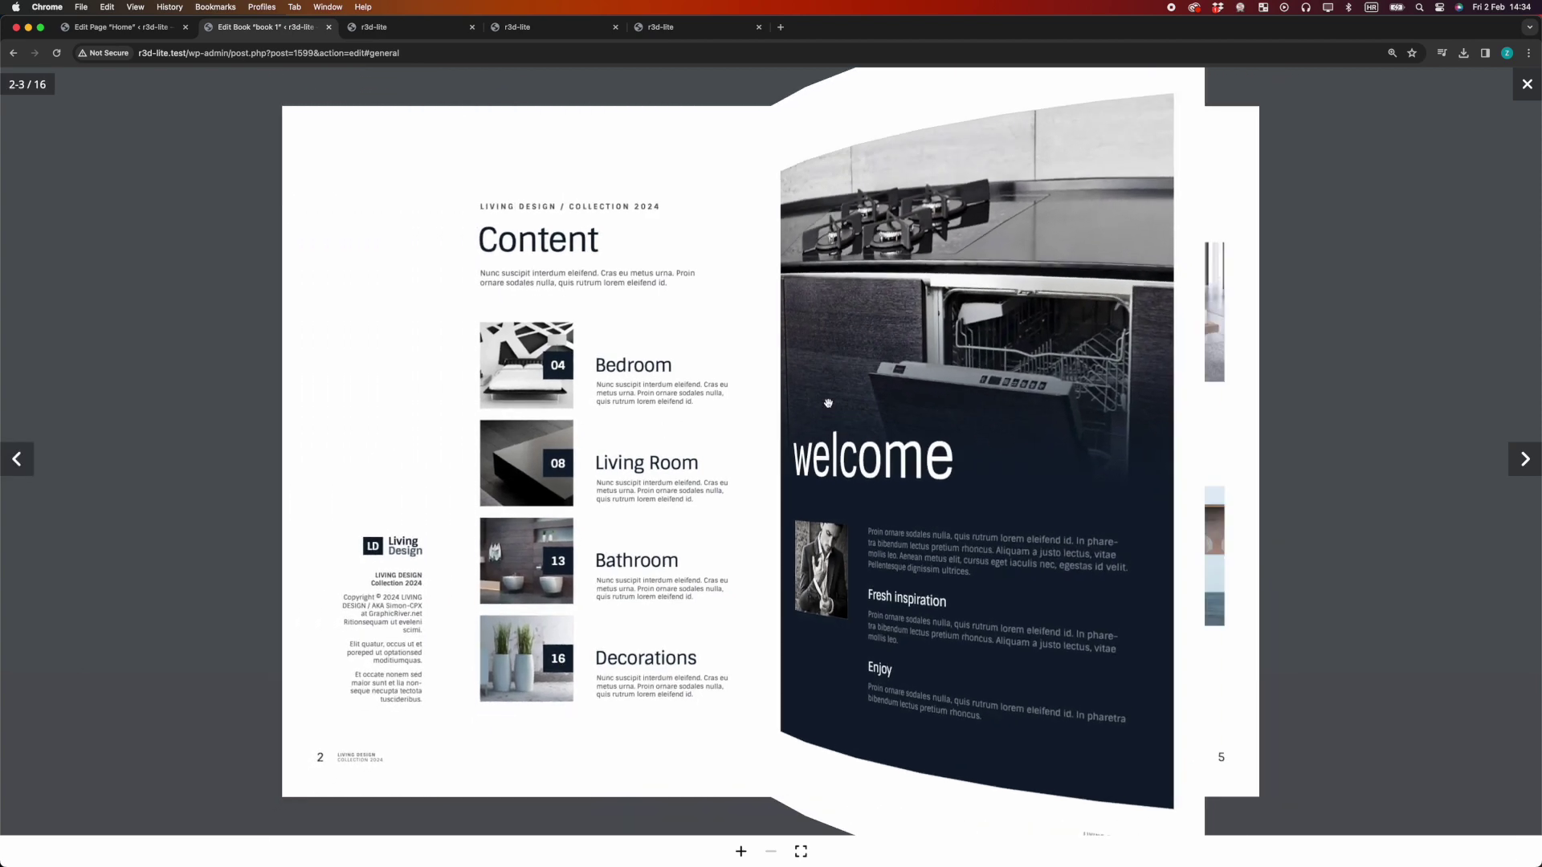
pyautogui.press('Escape')
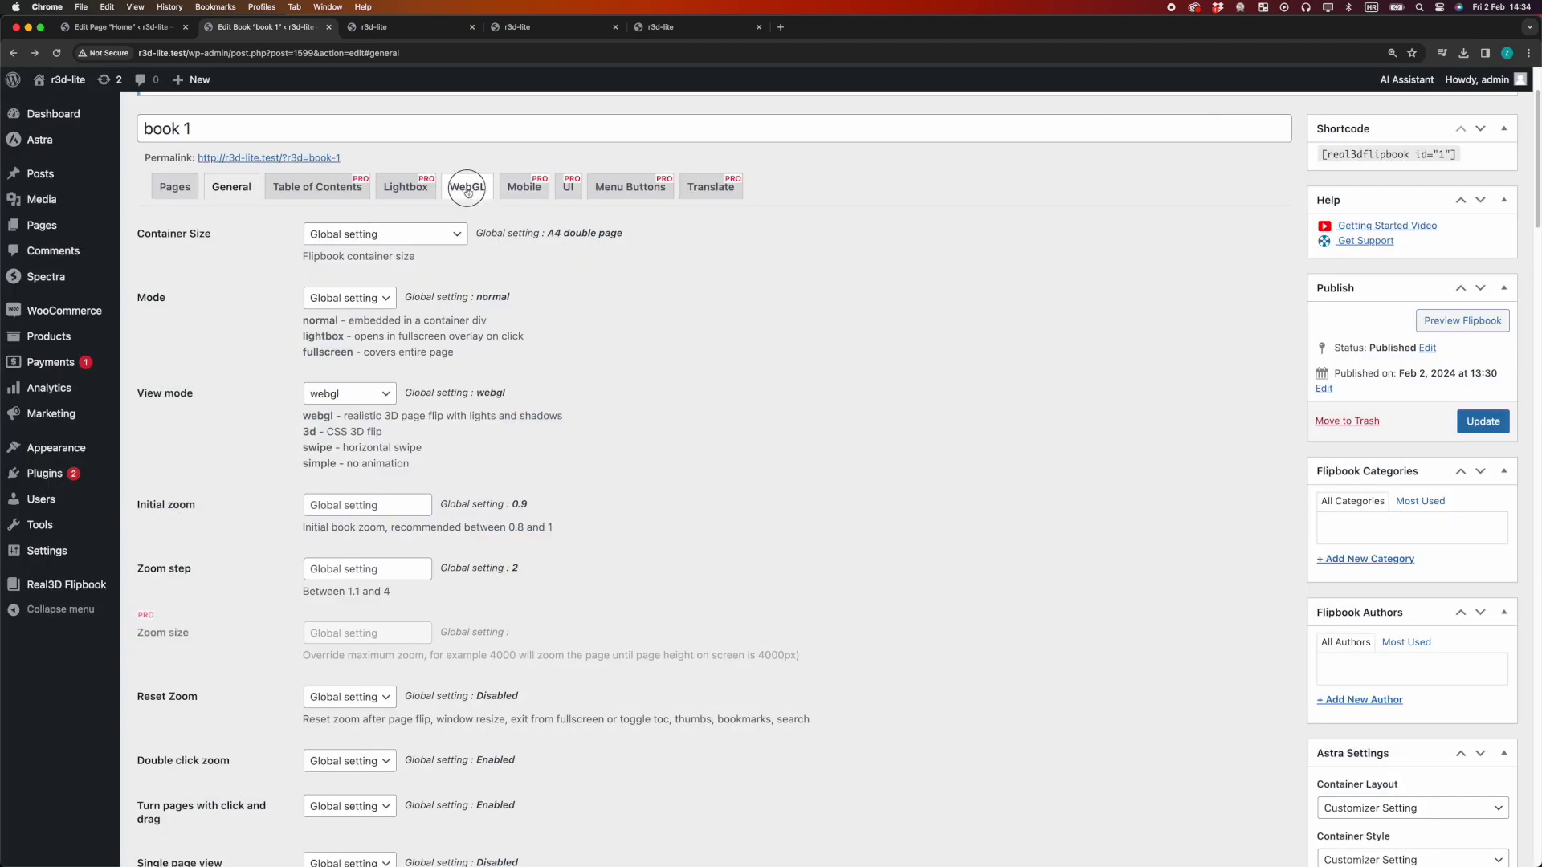